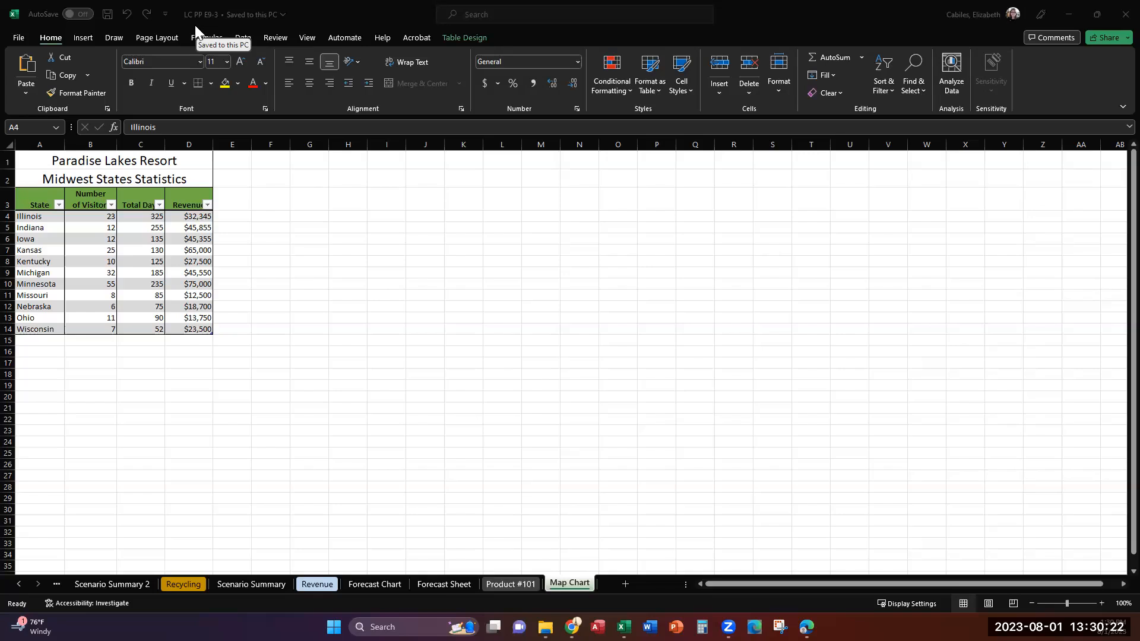
Enable the Analysis ToolPak add-in and disable the Solver Add-in
click(18, 37)
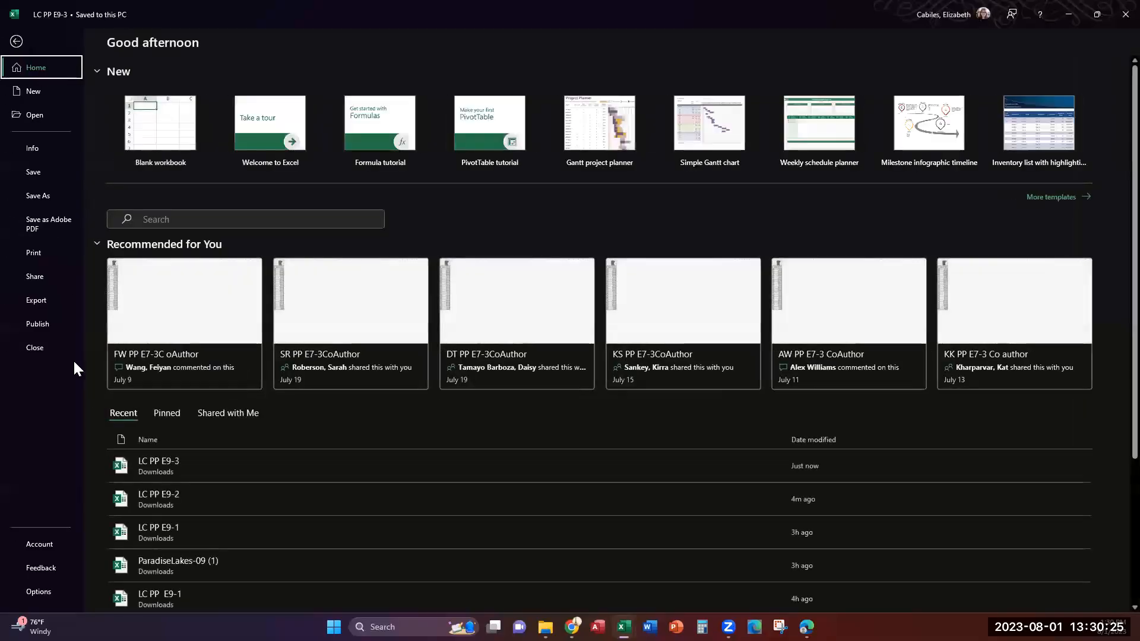
click(51, 588)
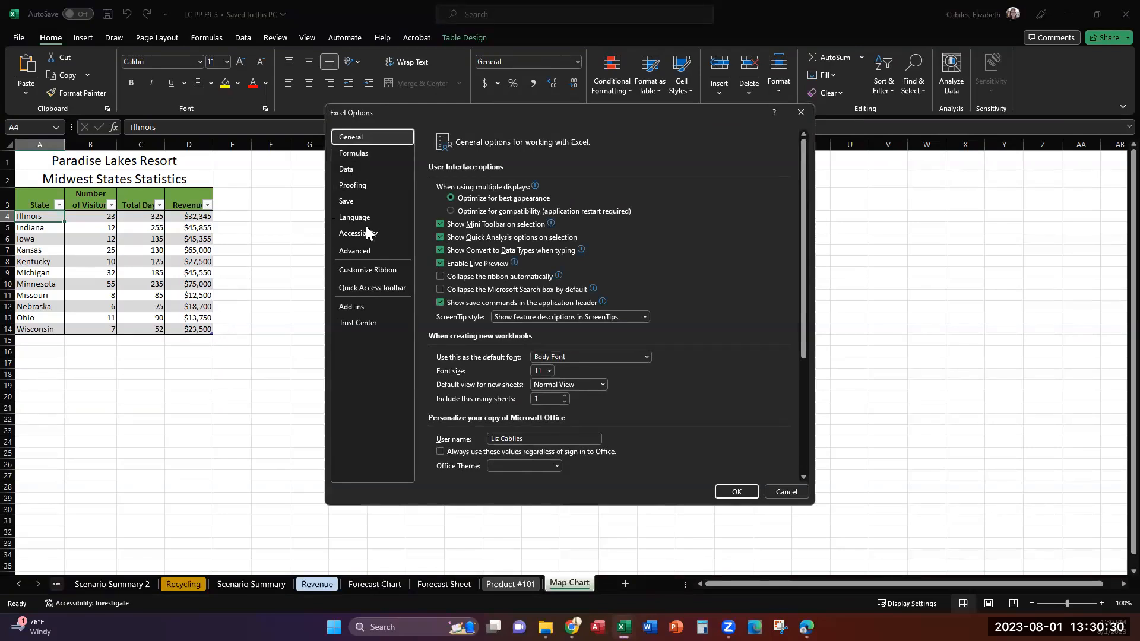
click(362, 306)
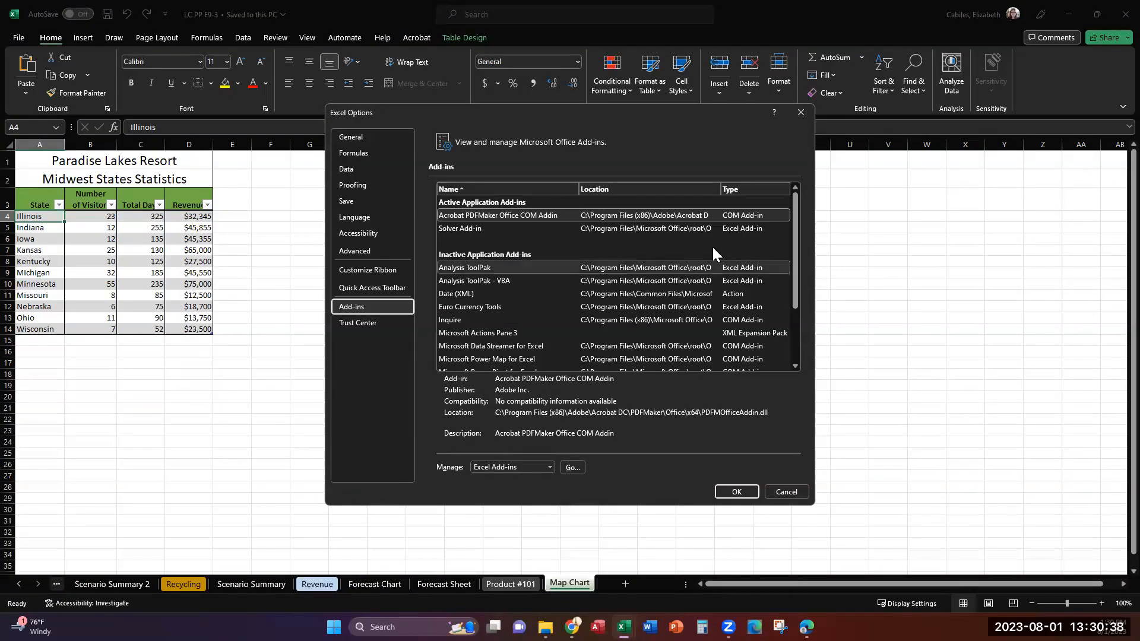
click(538, 270)
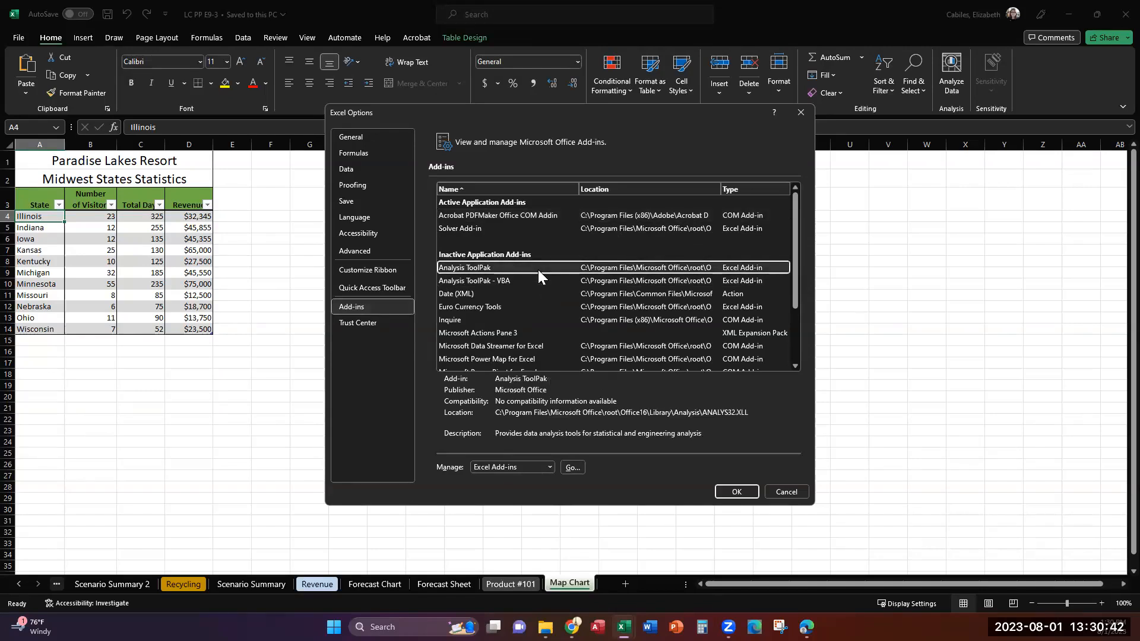
click(580, 469)
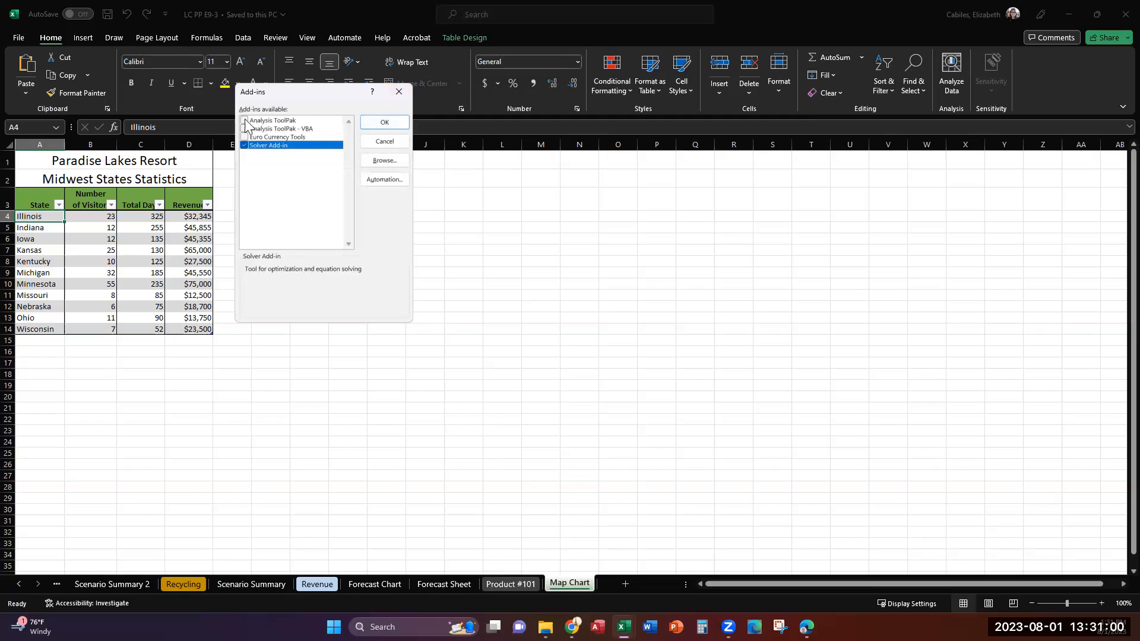
click(244, 120)
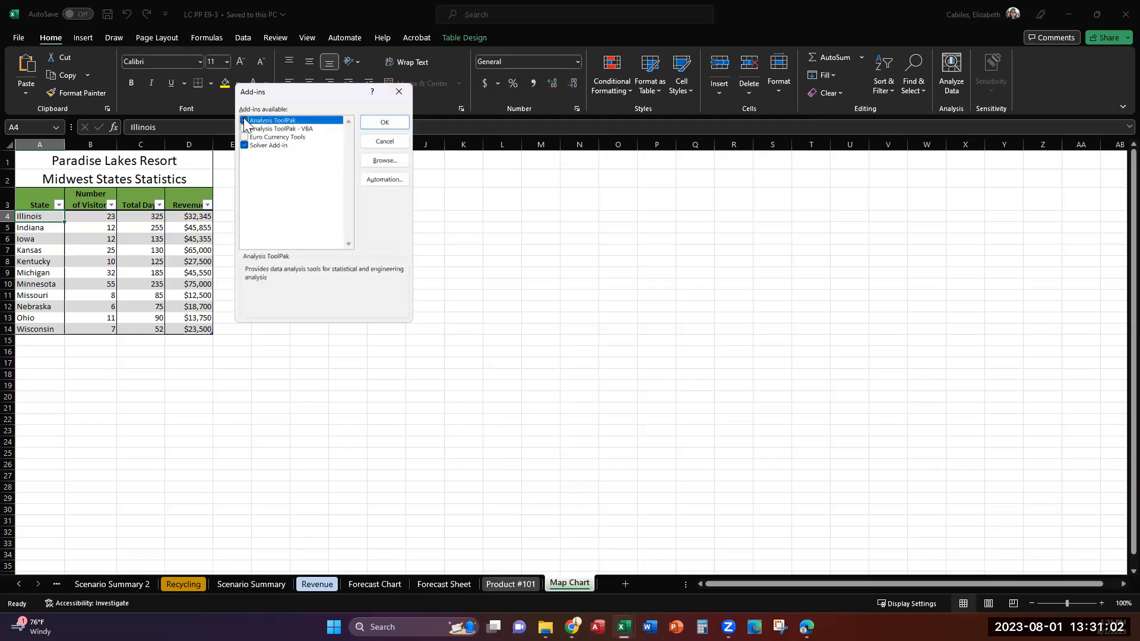
click(245, 146)
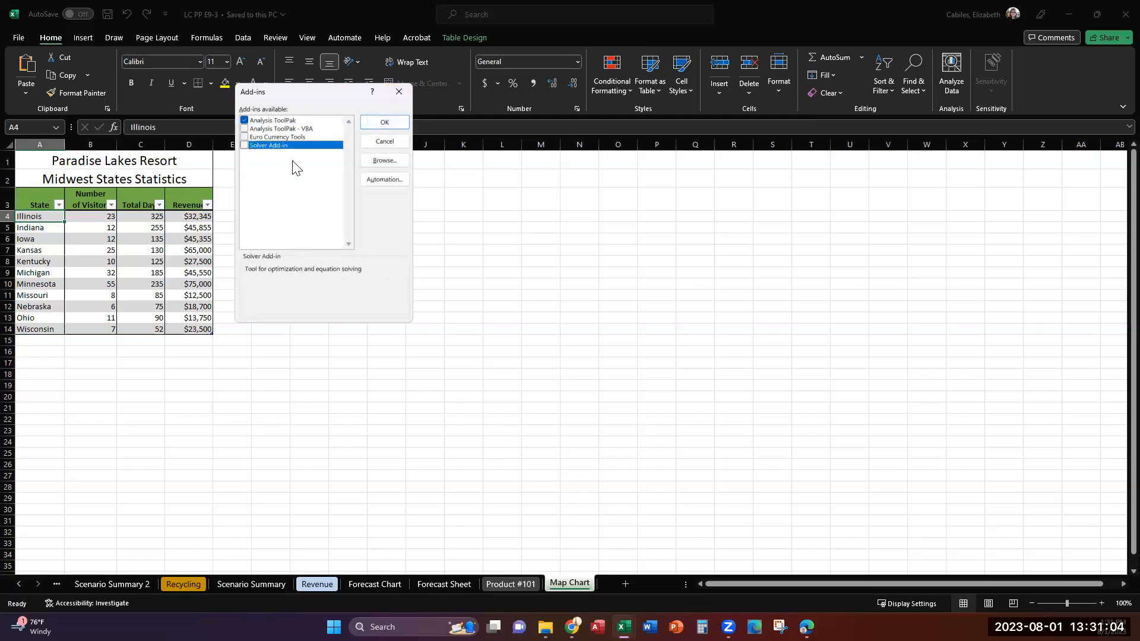
click(384, 122)
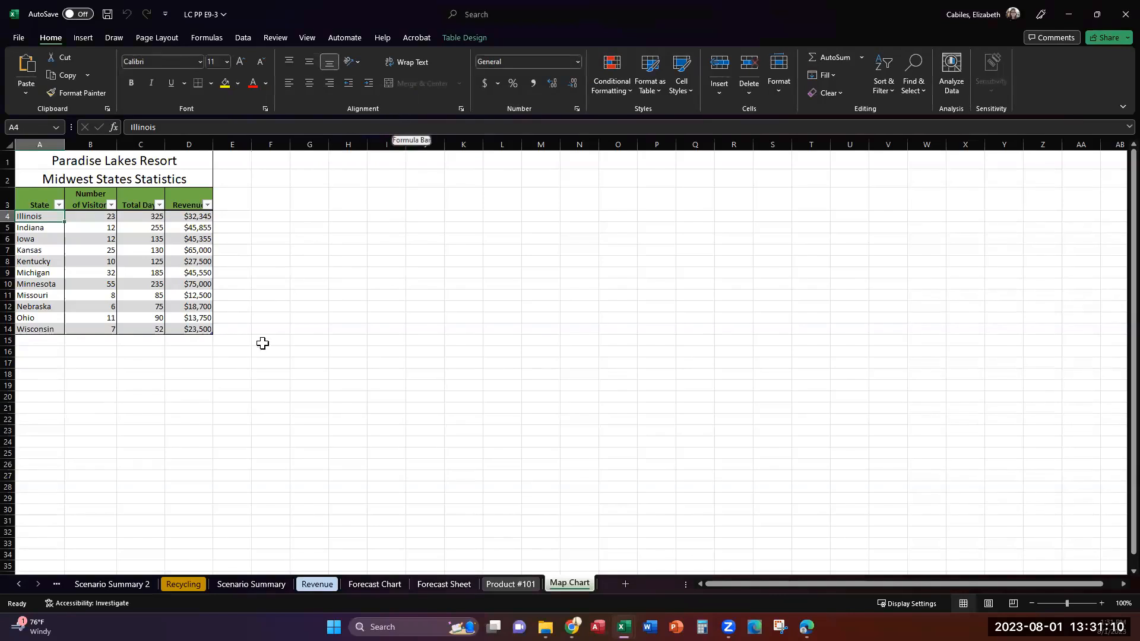
Activate the Product #101 worksheet from the workbook's full sheet list
right_click(38, 583)
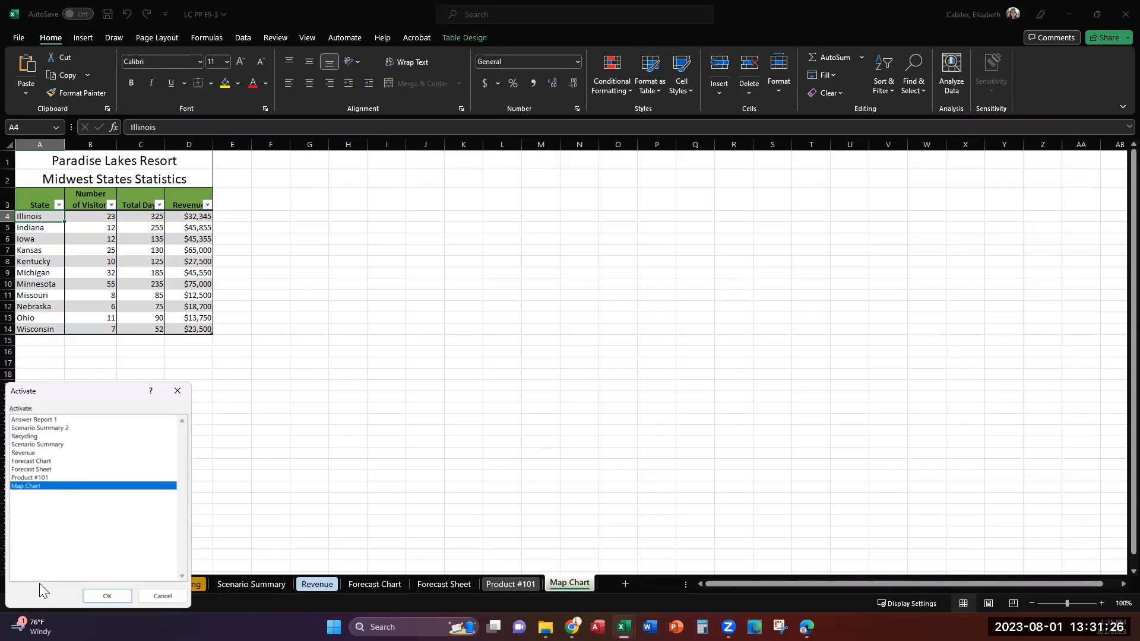
click(40, 477)
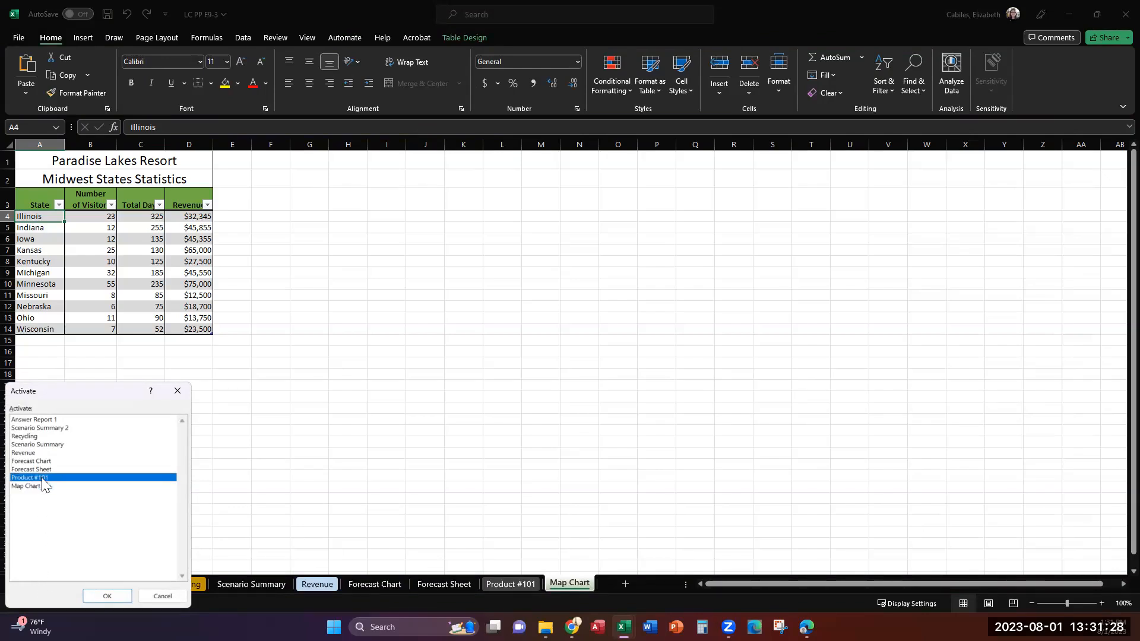
click(107, 597)
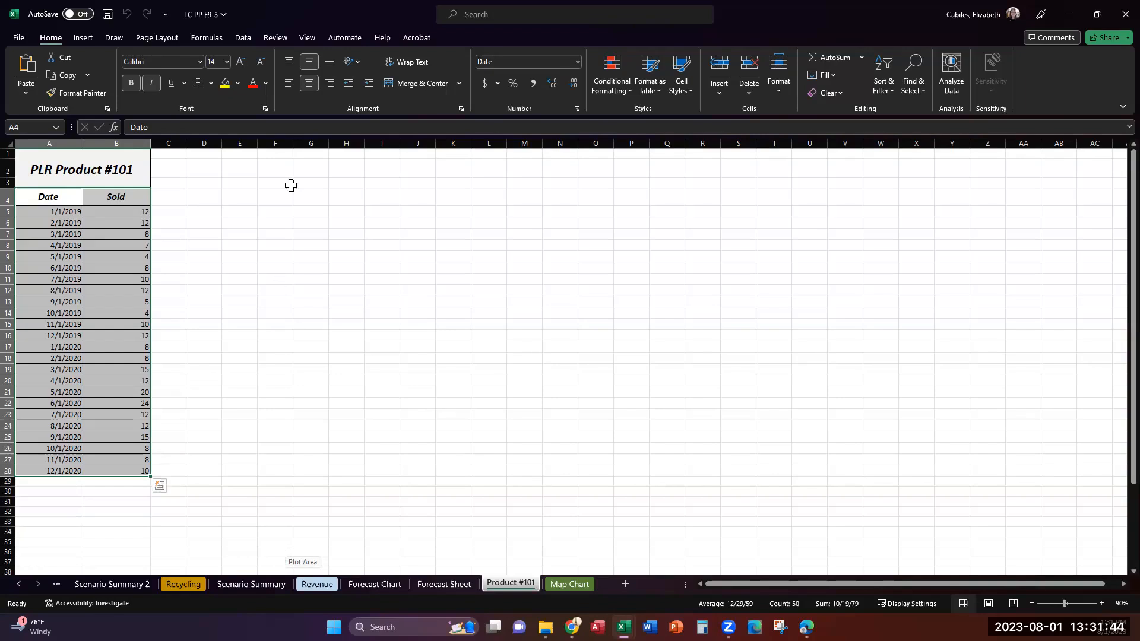
Start a Descriptive Statistics analysis with input range B4:B28, grouped by columns and with labels in the first row
click(240, 37)
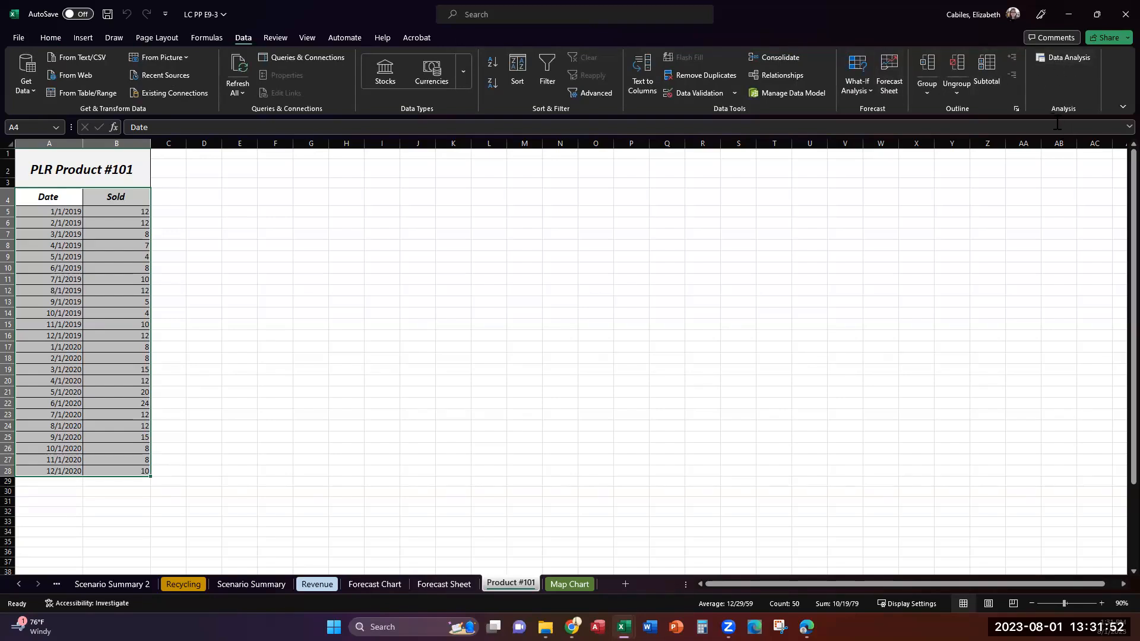
click(1060, 57)
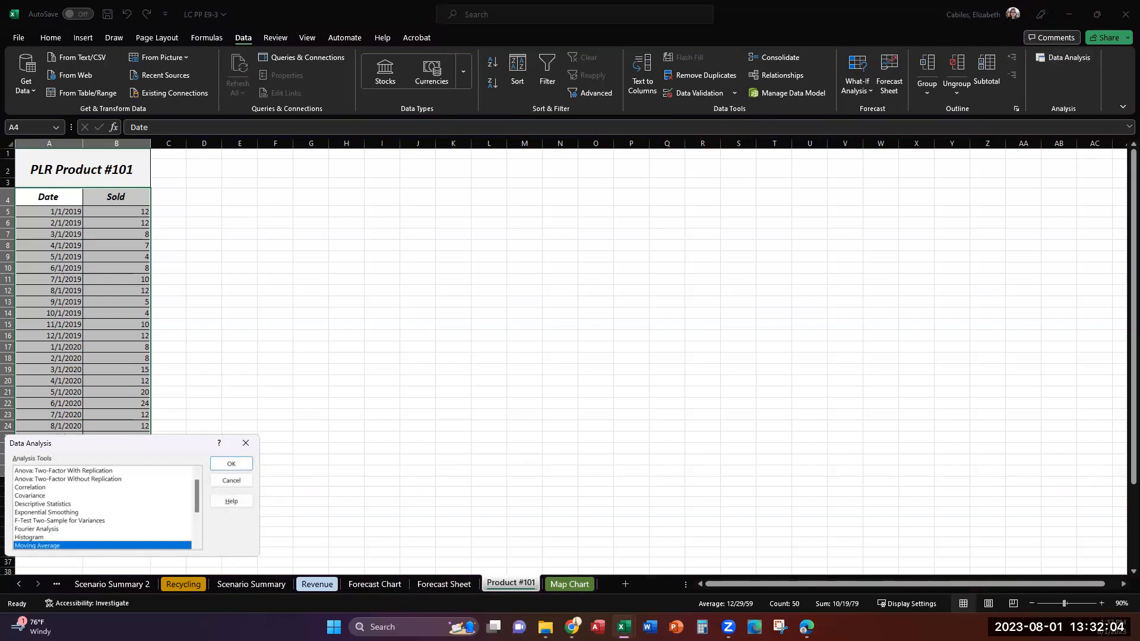
click(50, 503)
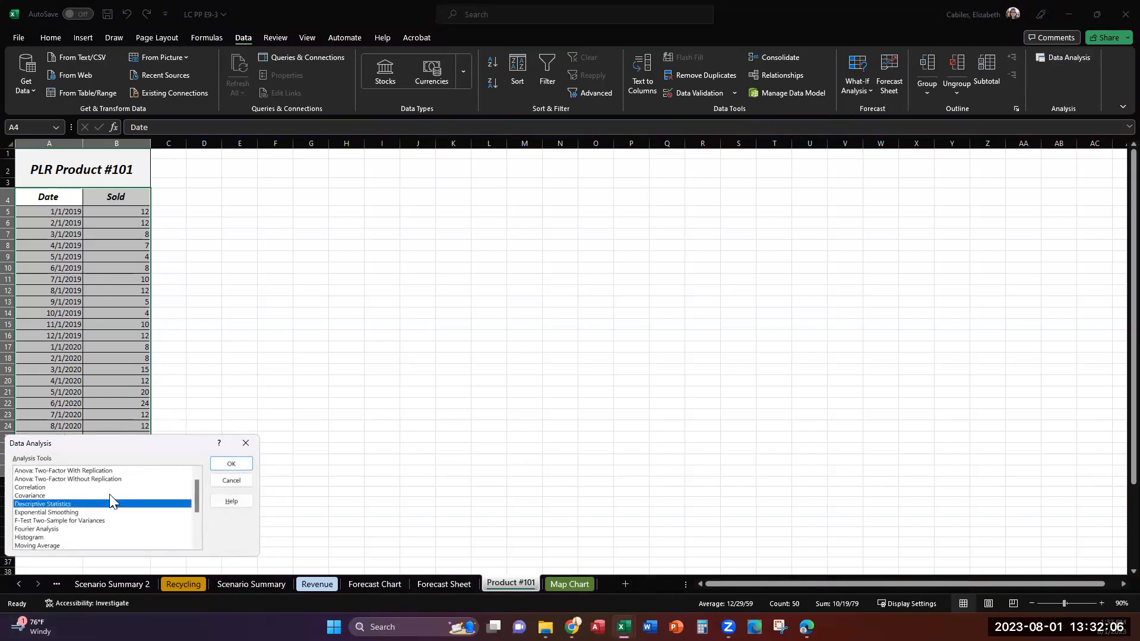
click(241, 464)
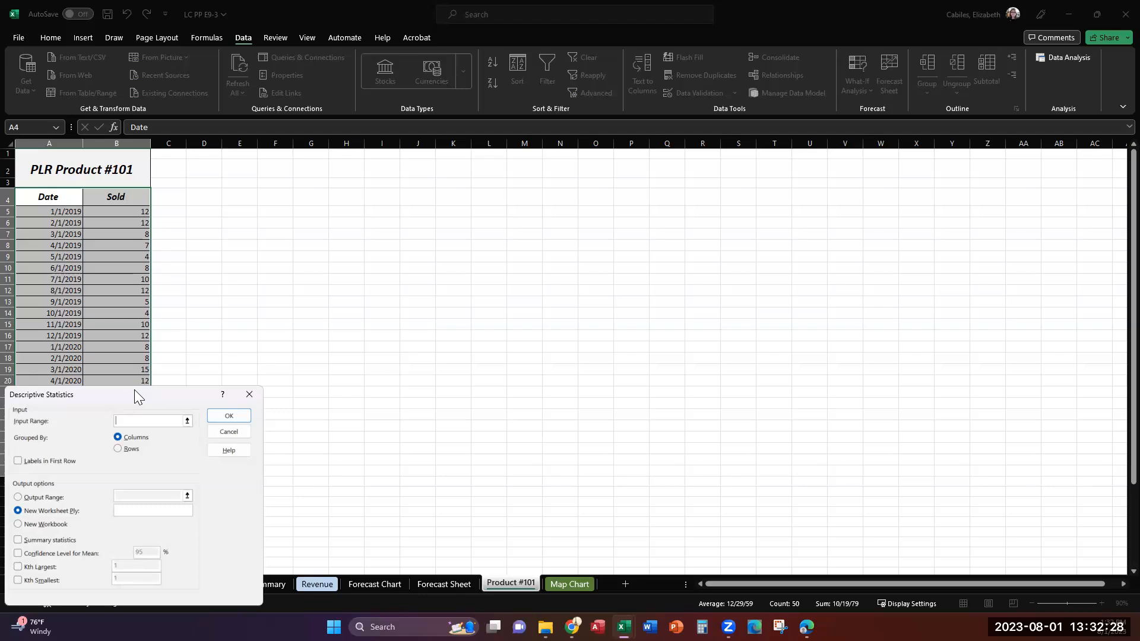
drag(134, 390, 547, 233)
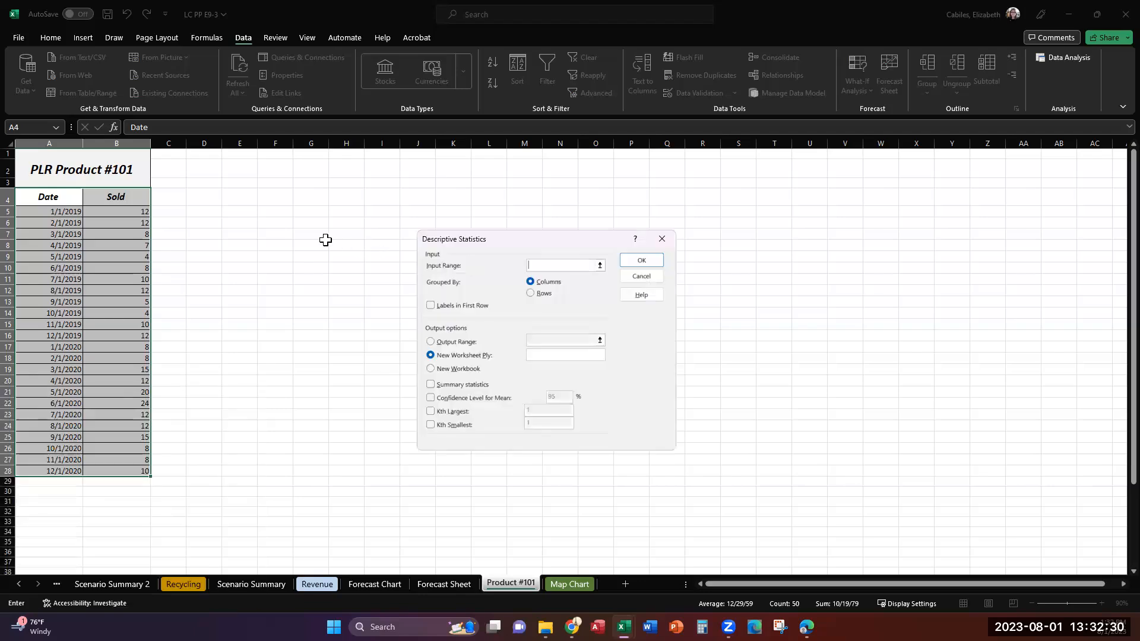
drag(129, 199, 99, 466)
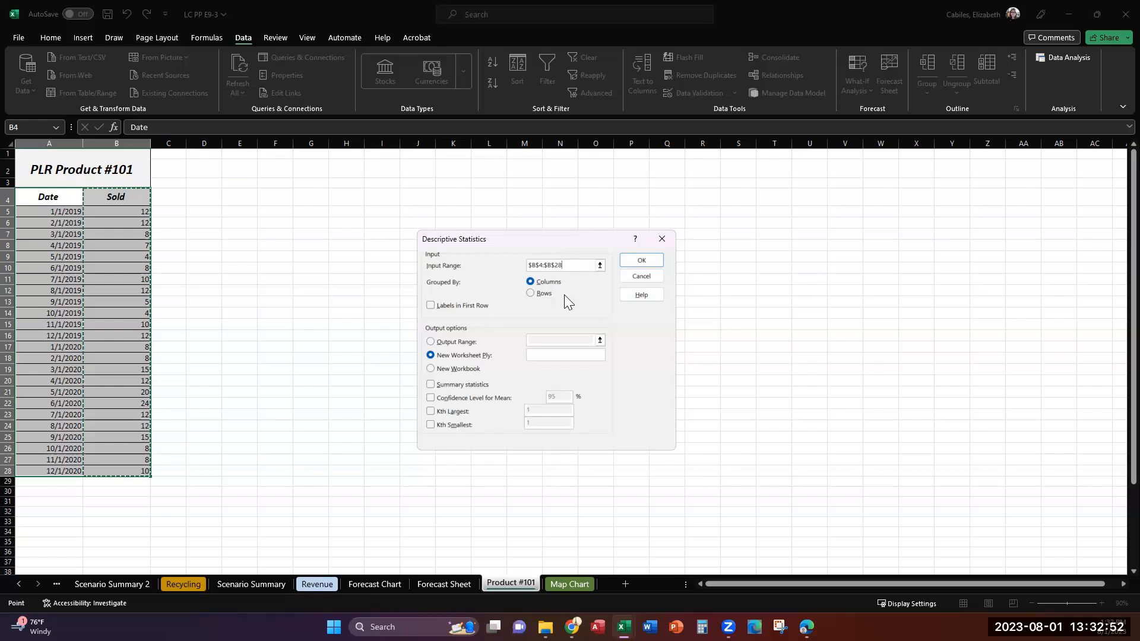
click(432, 306)
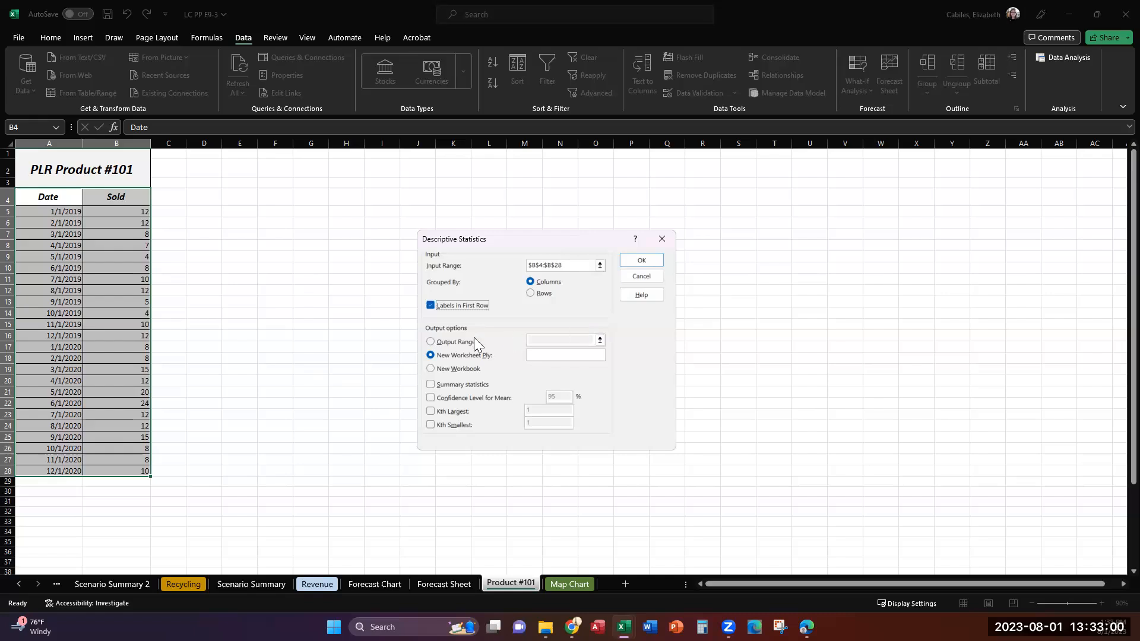
Output the descriptive statistics to cell E4 with summary statistics and the Kth Largest value set to 3
click(429, 342)
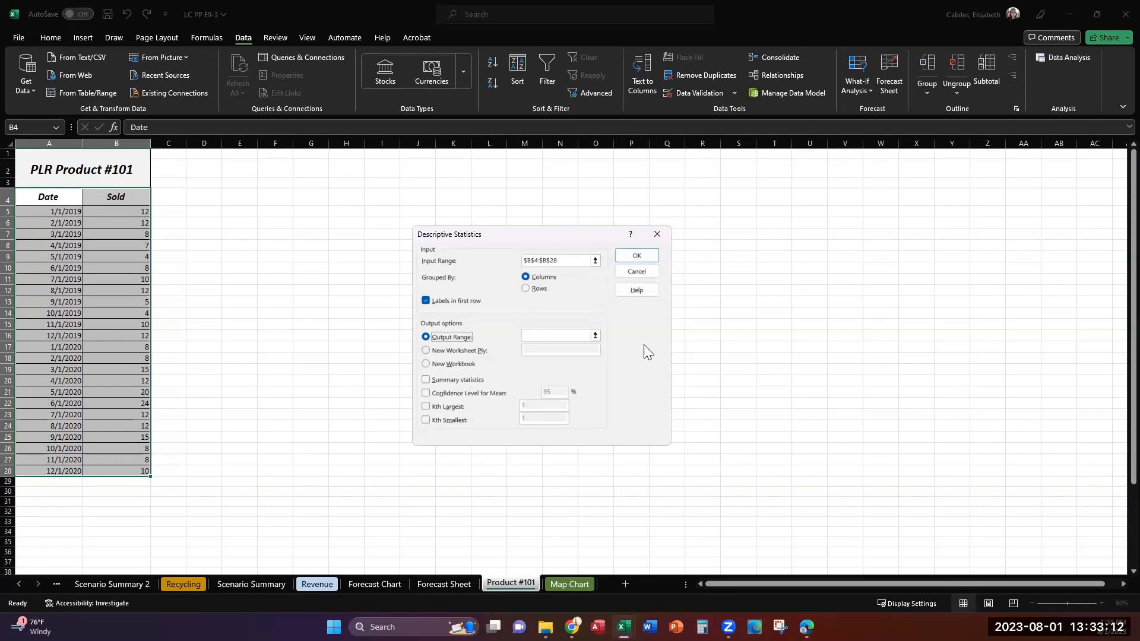
click(546, 335)
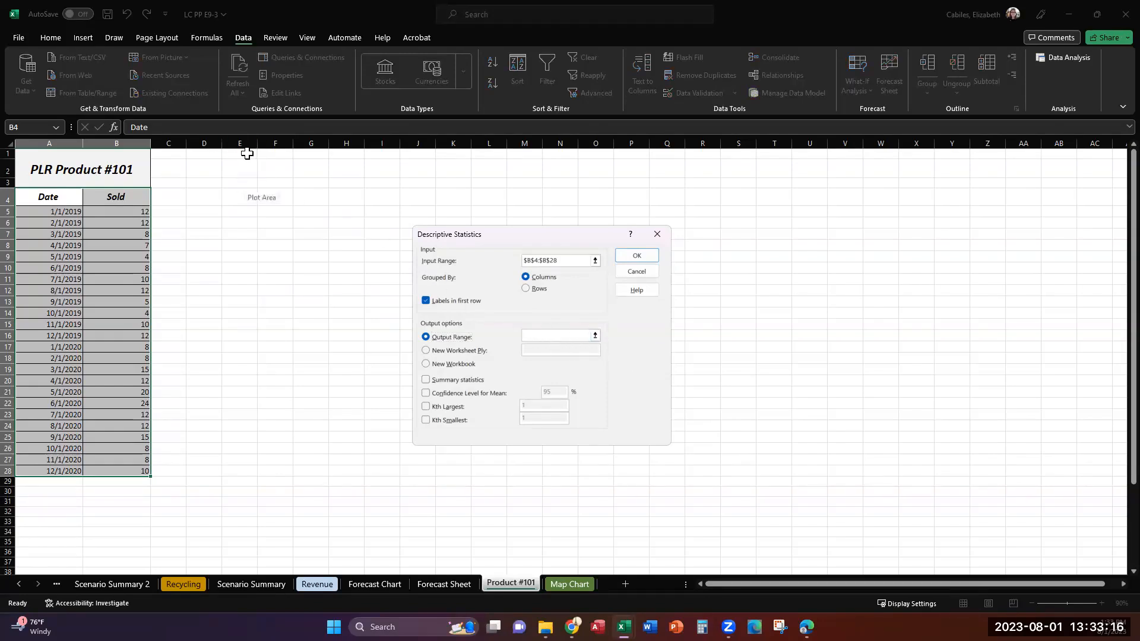
click(238, 196)
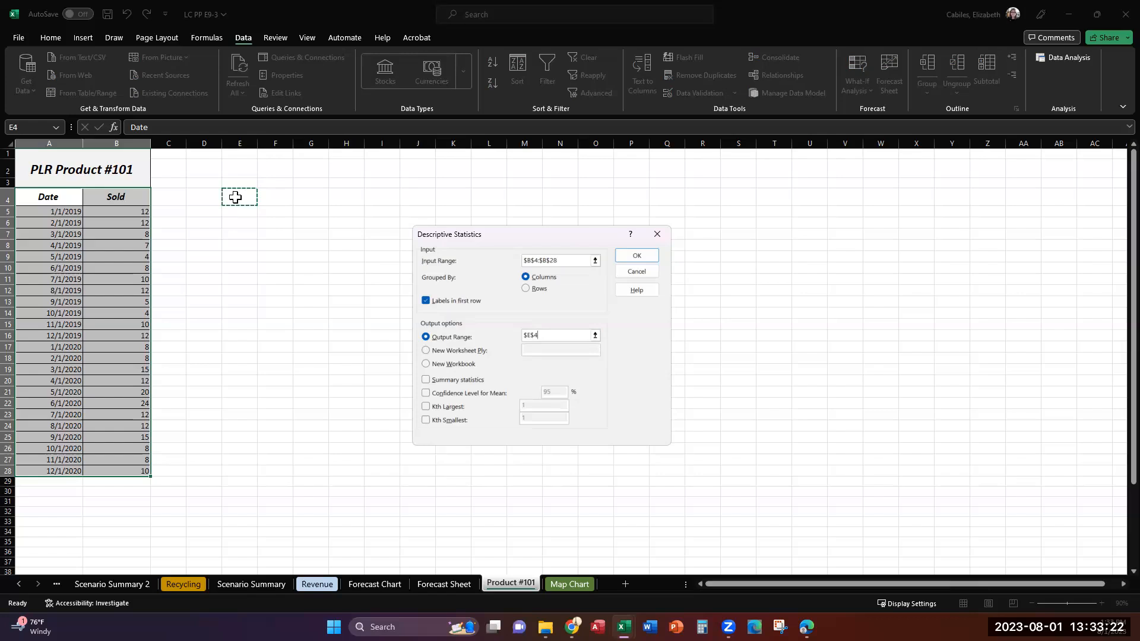
click(427, 380)
click(425, 406)
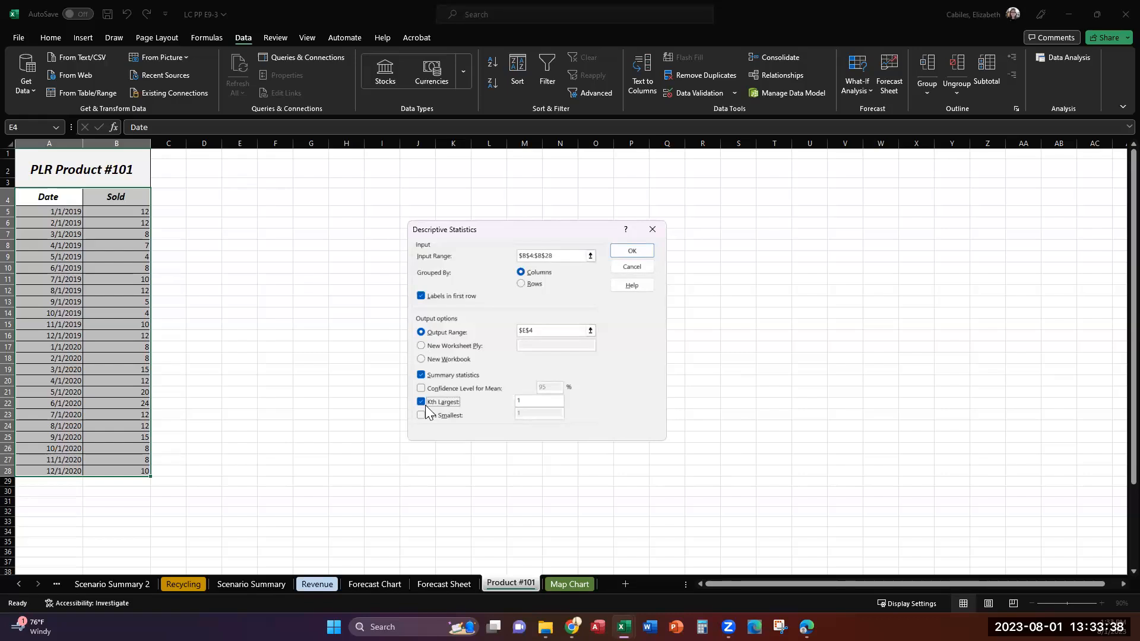
click(539, 402)
click(643, 254)
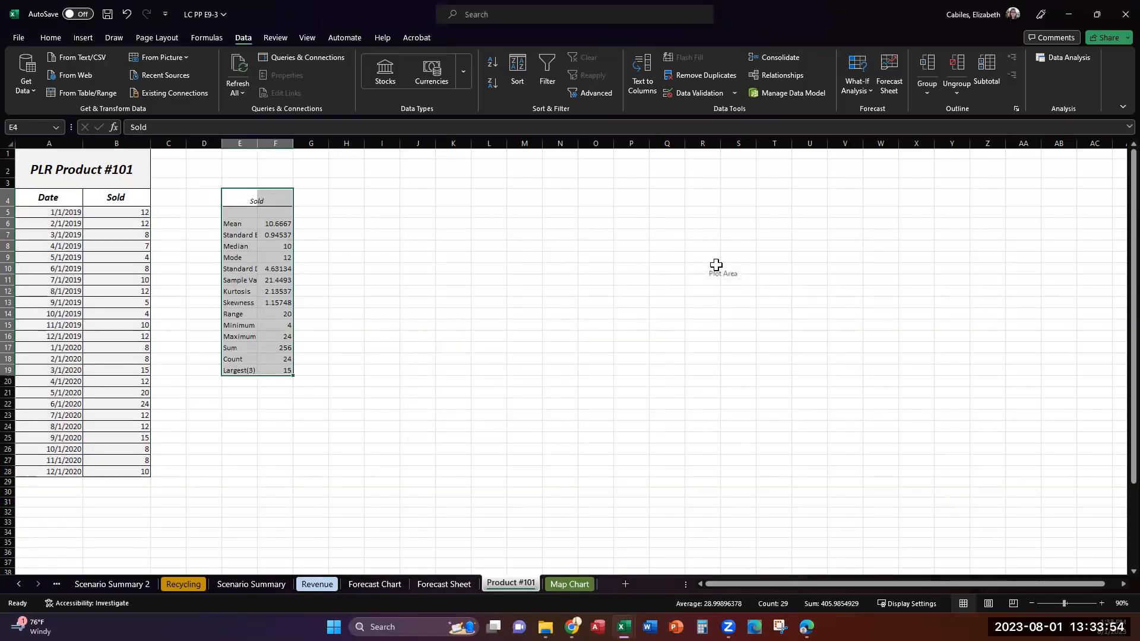
AutoFit the width of column E to the statistics labels and deselect the column
click(236, 138)
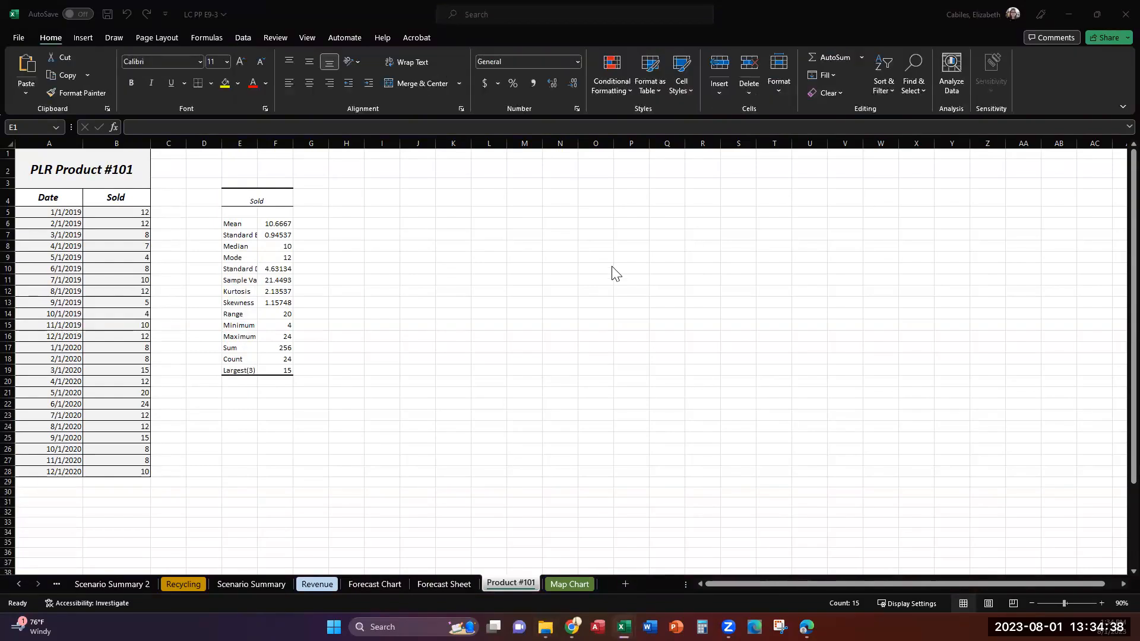
click(238, 143)
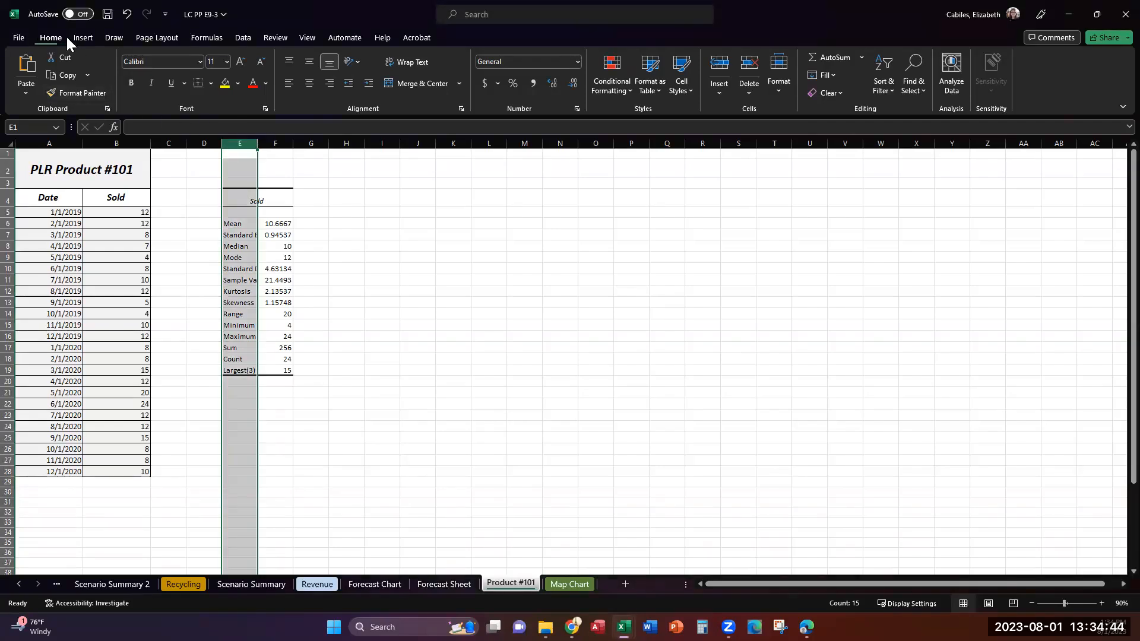
click(777, 92)
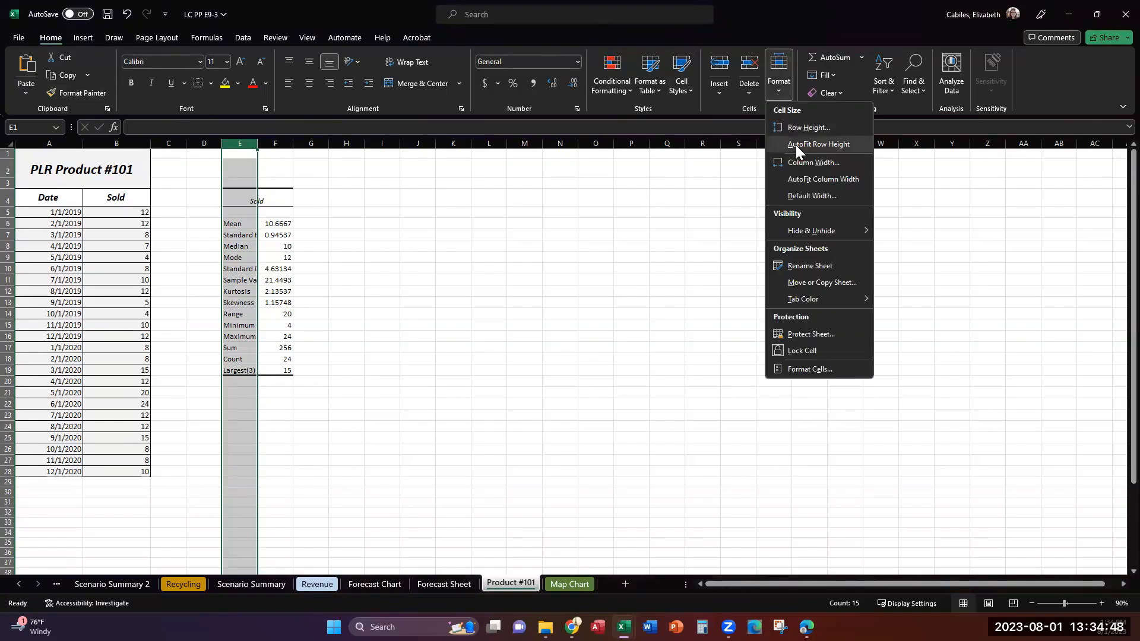
click(827, 181)
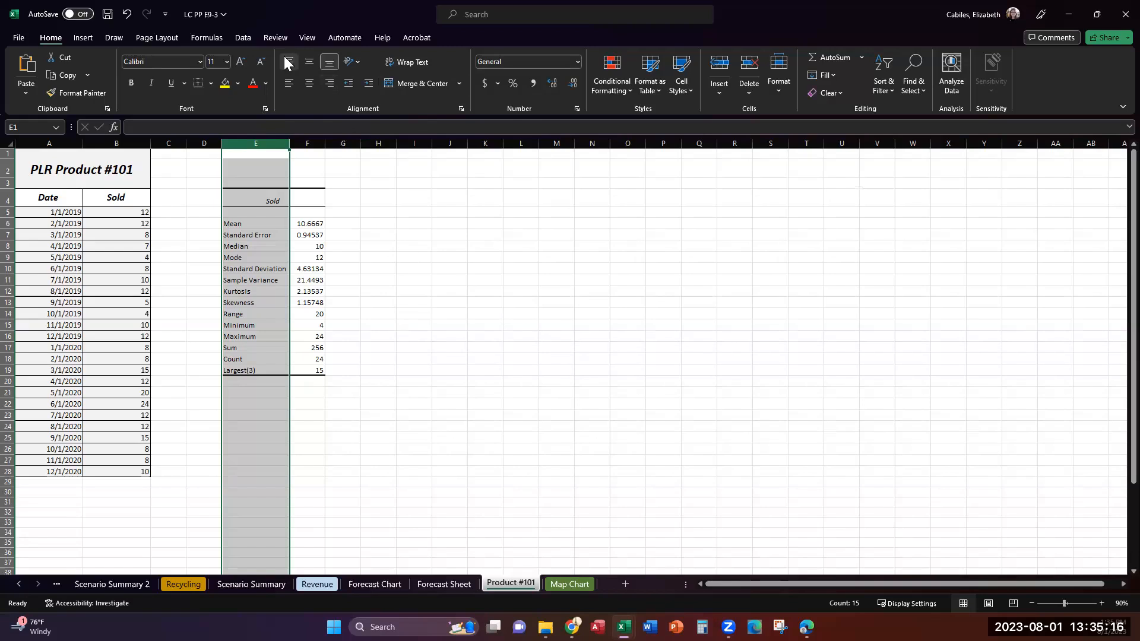
click(387, 230)
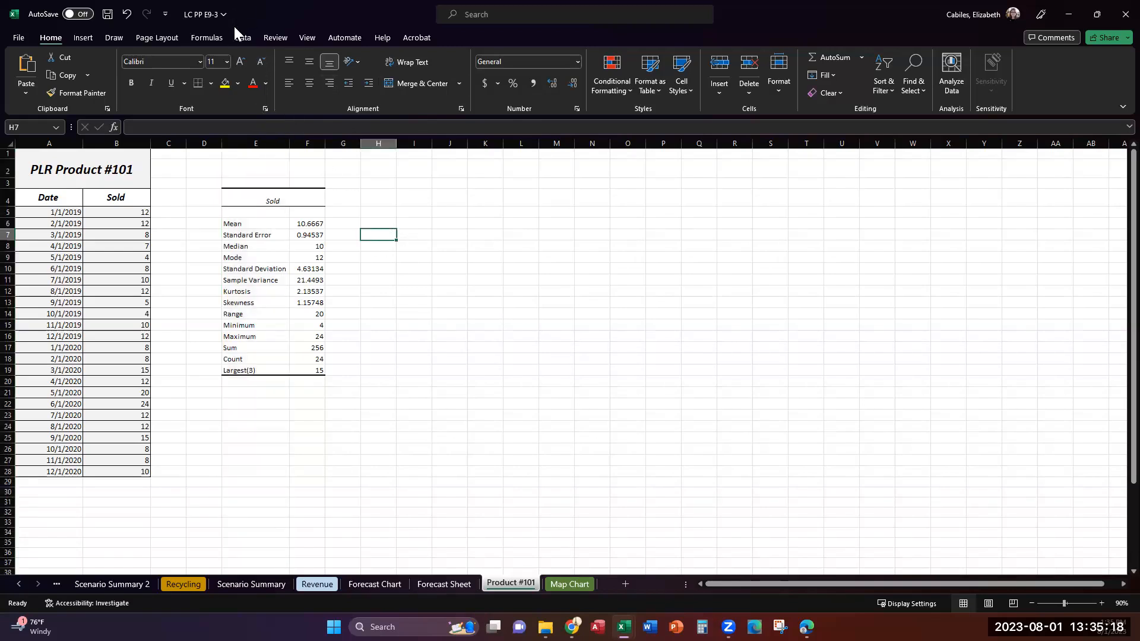
Start a Moving Average analysis with input range B5:B28 and an interval of 3
click(243, 38)
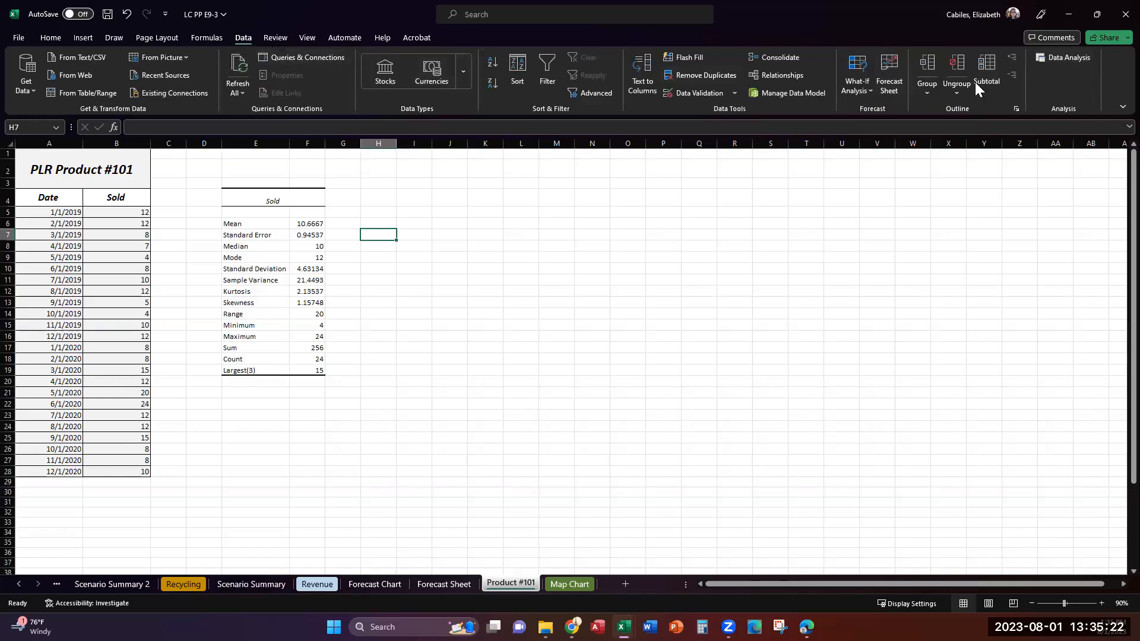
click(1068, 58)
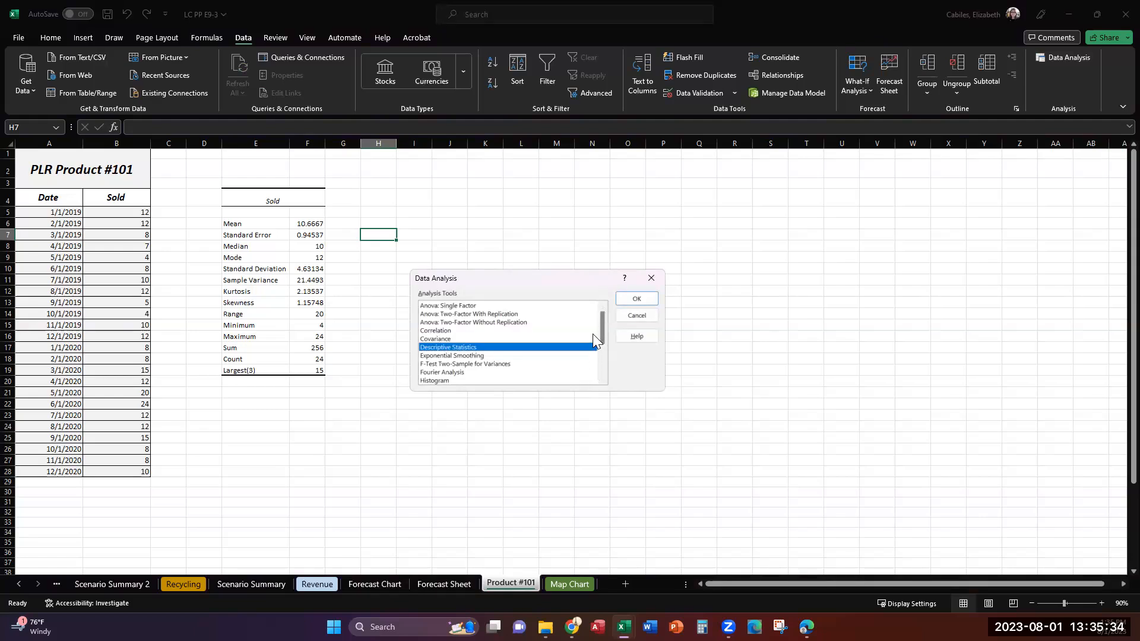
drag(599, 330, 606, 349)
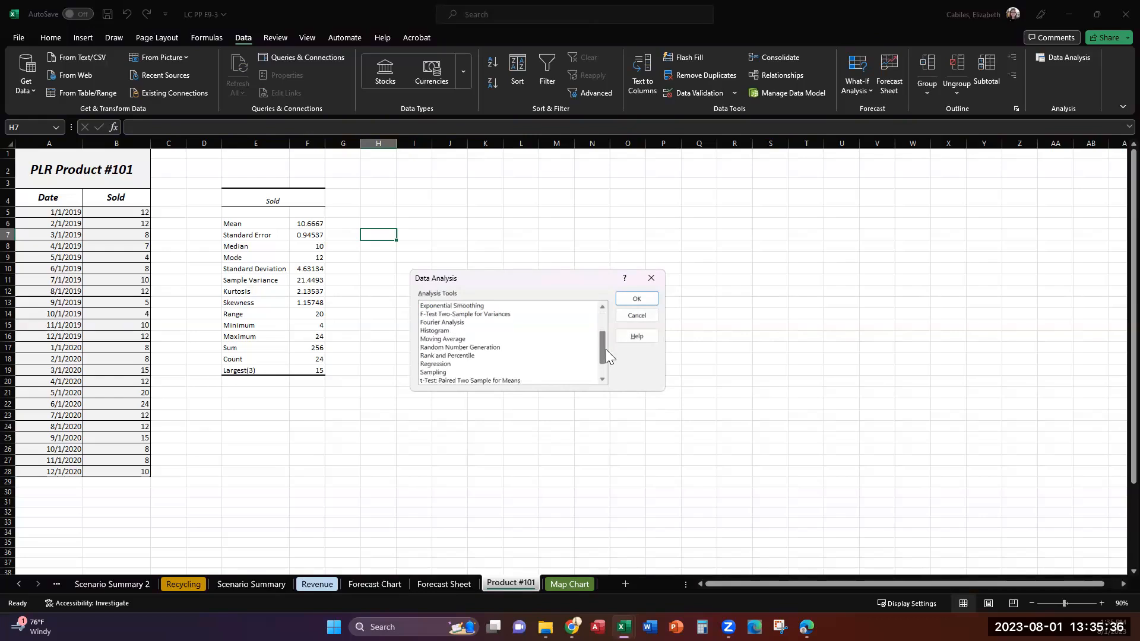
click(460, 339)
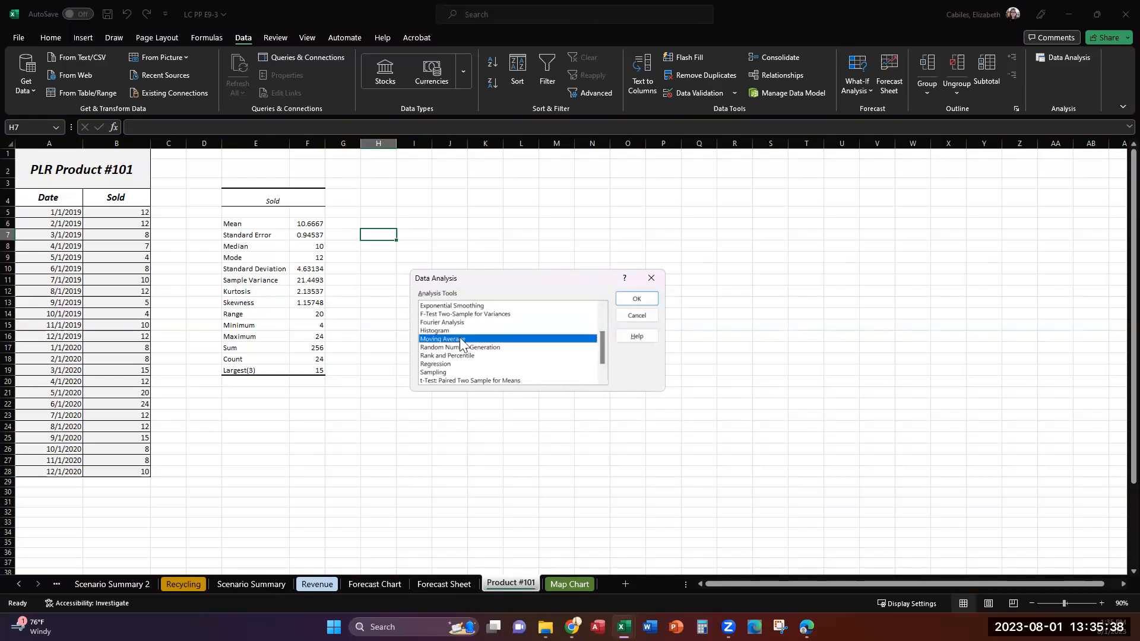
click(648, 299)
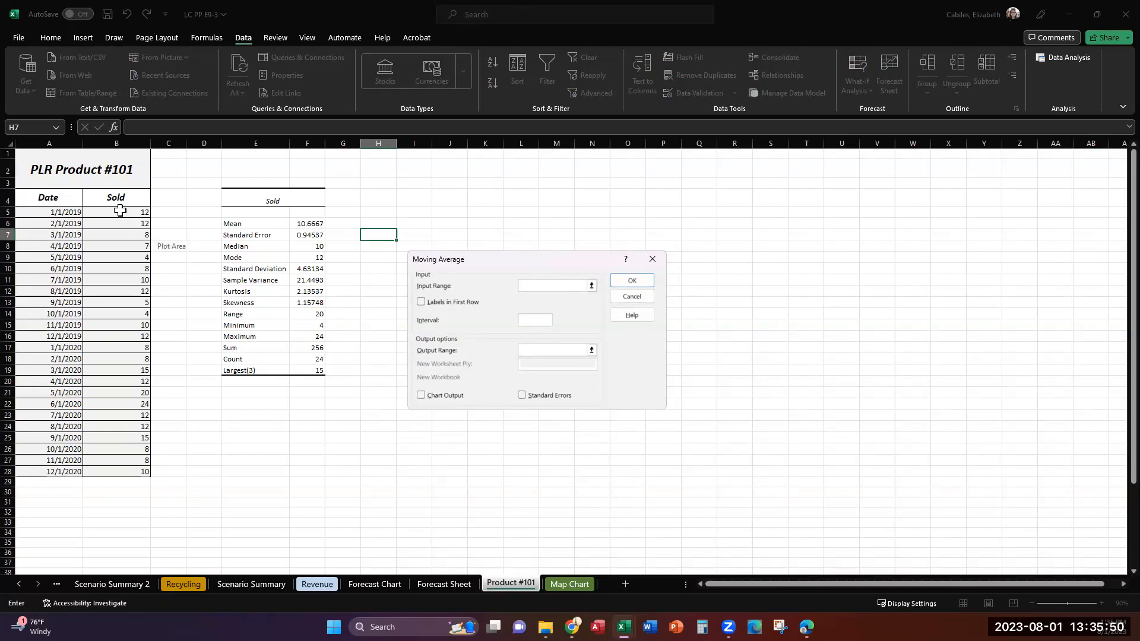
drag(120, 210, 100, 470)
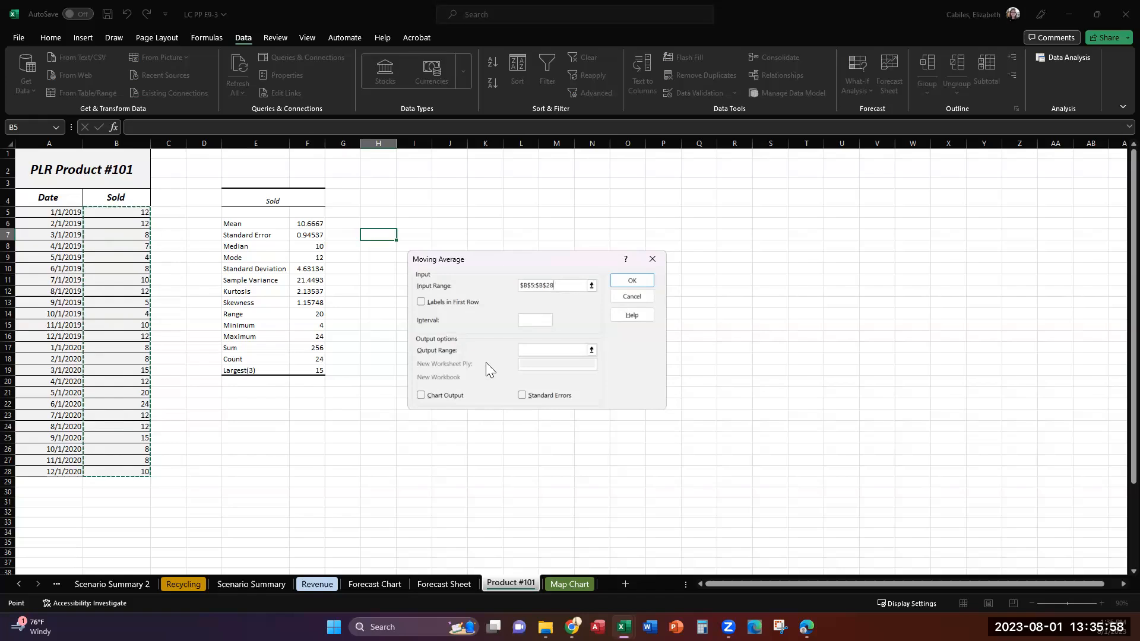
click(535, 319)
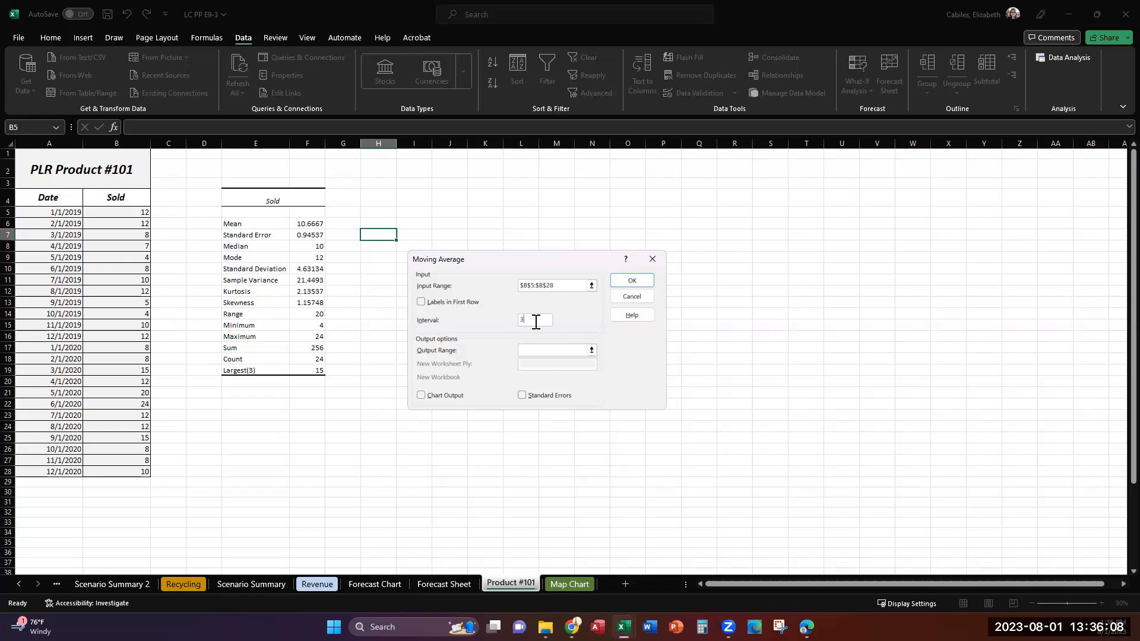
Output the moving average to cell E21 with chart output included
click(525, 349)
click(241, 392)
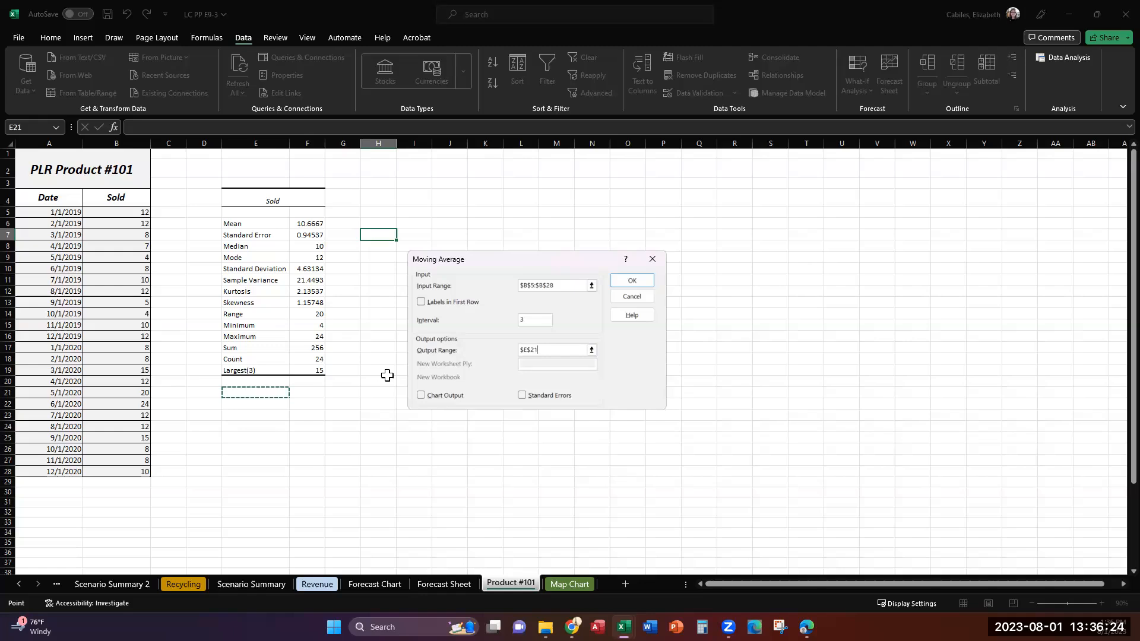
click(418, 396)
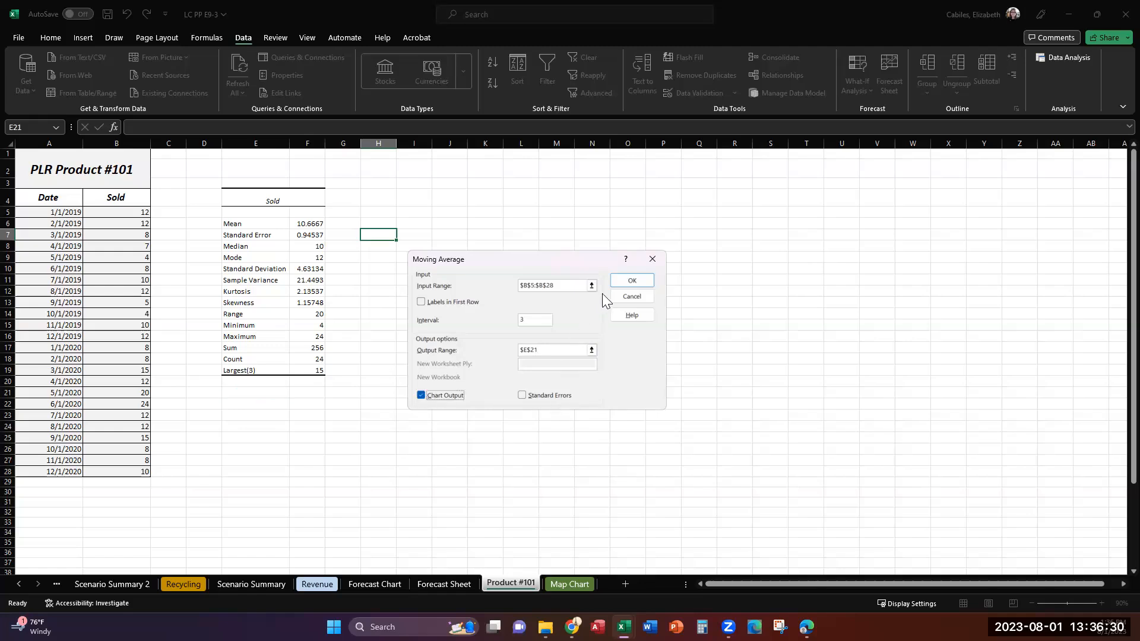
click(628, 282)
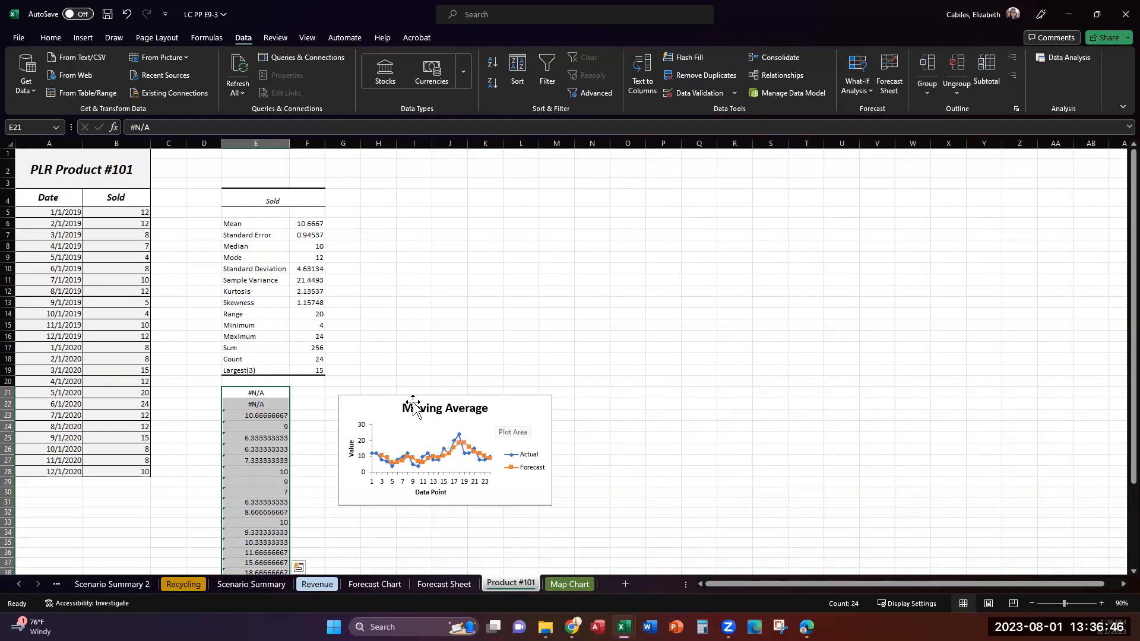
Align the Moving Average chart with cell G21 beside the results and enlarge it to reach about column Q, row 44
click(370, 401)
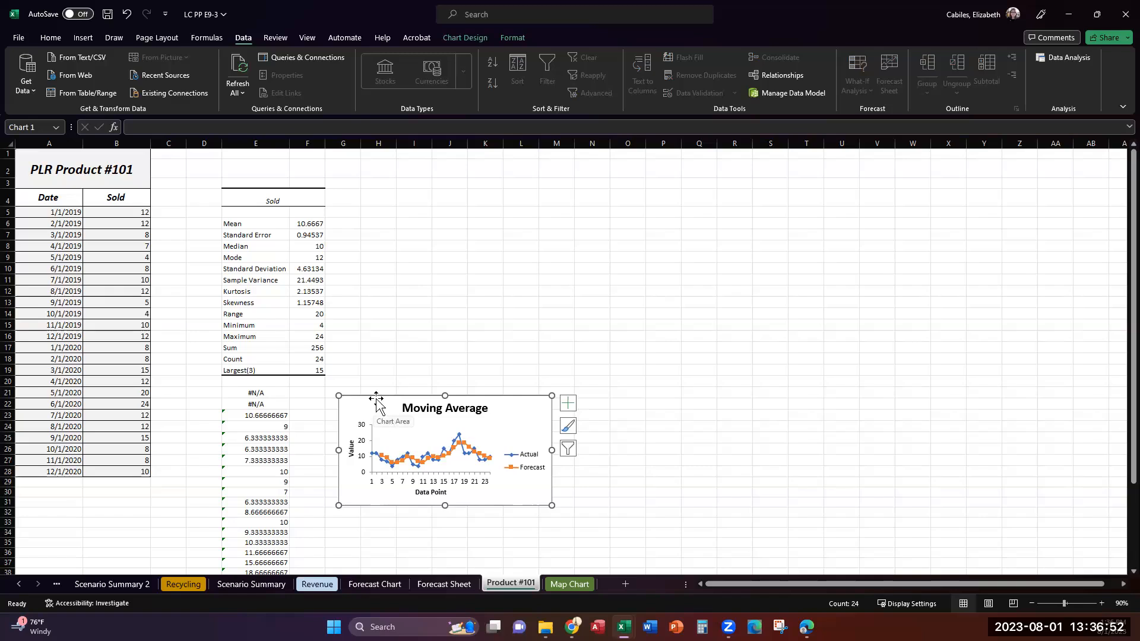
mouse_move(376, 399)
mouse_down()
mouse_move(371, 385)
mouse_move(362, 393)
mouse_up()
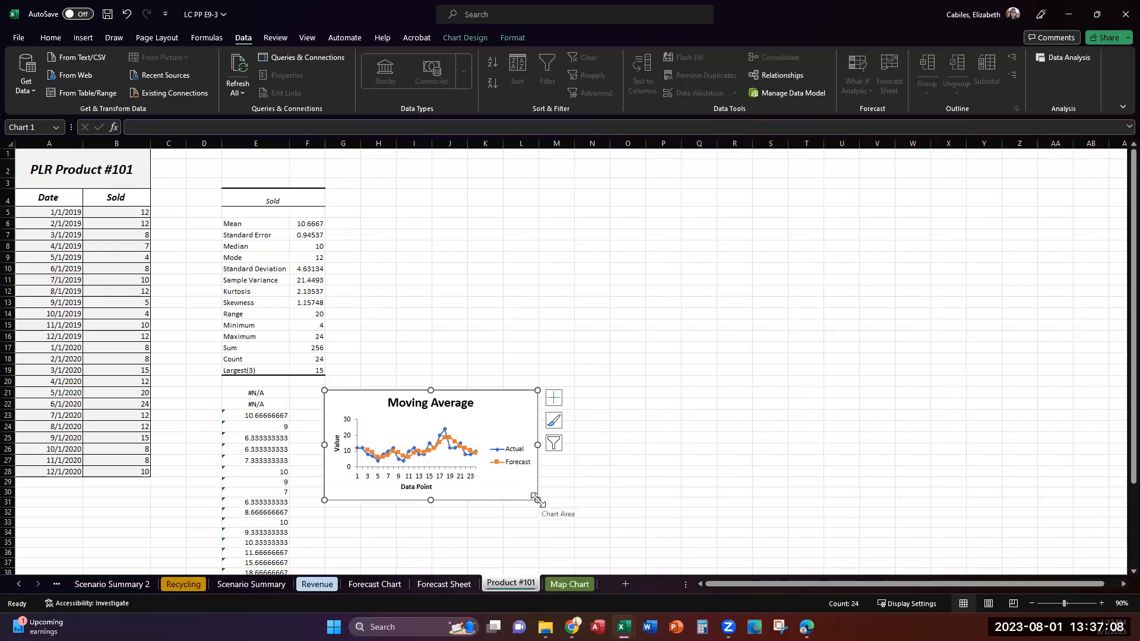
drag(536, 499, 710, 557)
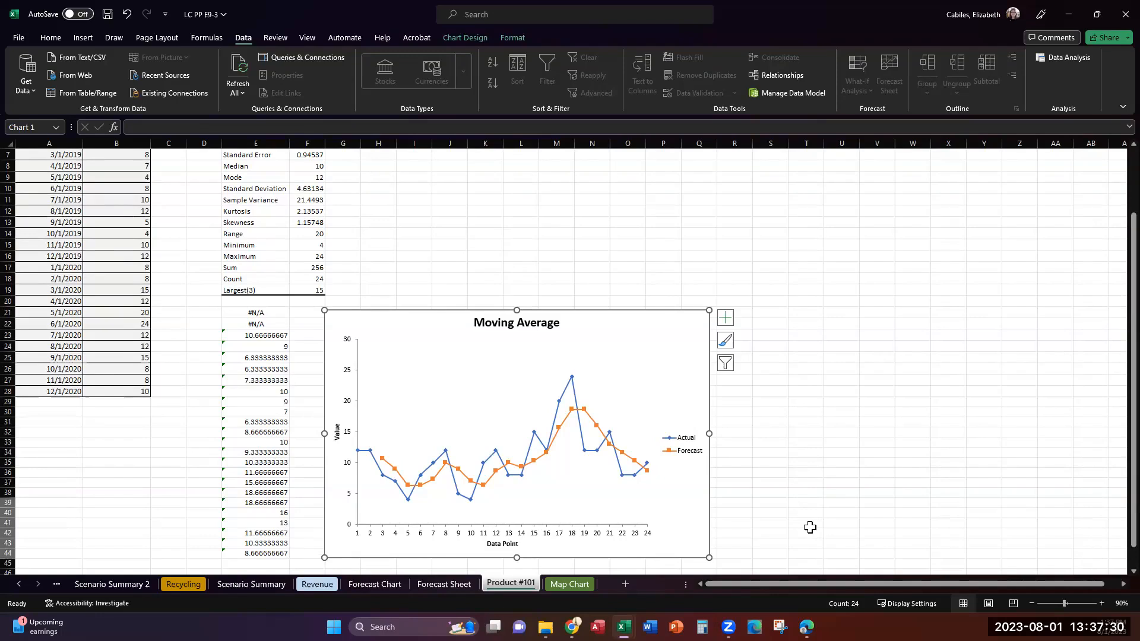
Disable the Analysis ToolPak add-in in the Excel Add-ins options
click(19, 39)
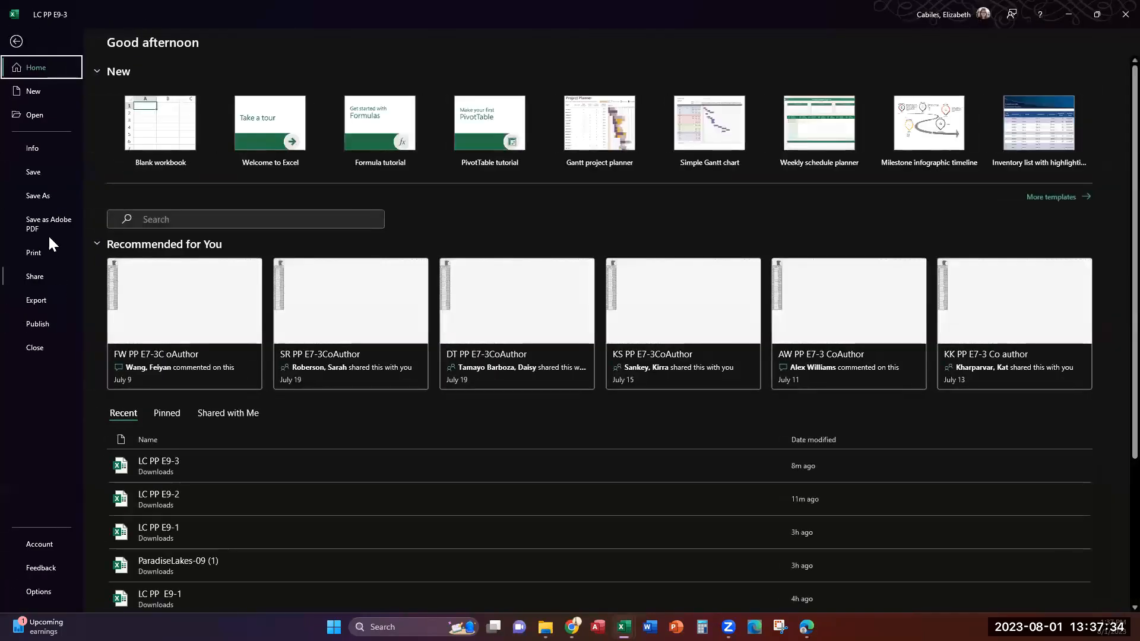
click(43, 596)
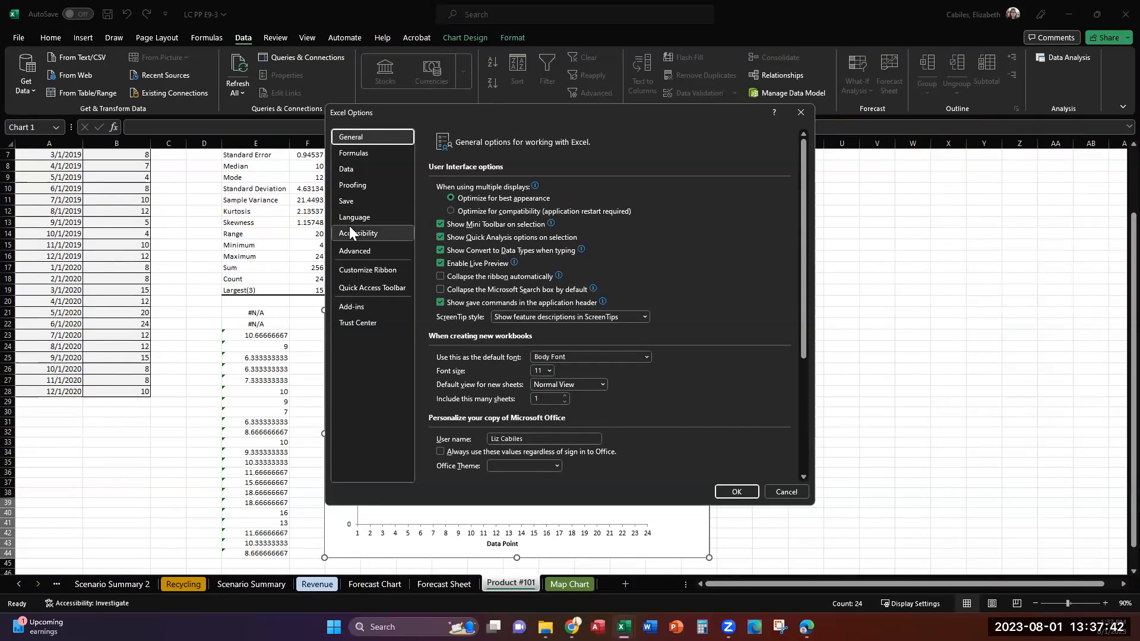
click(353, 307)
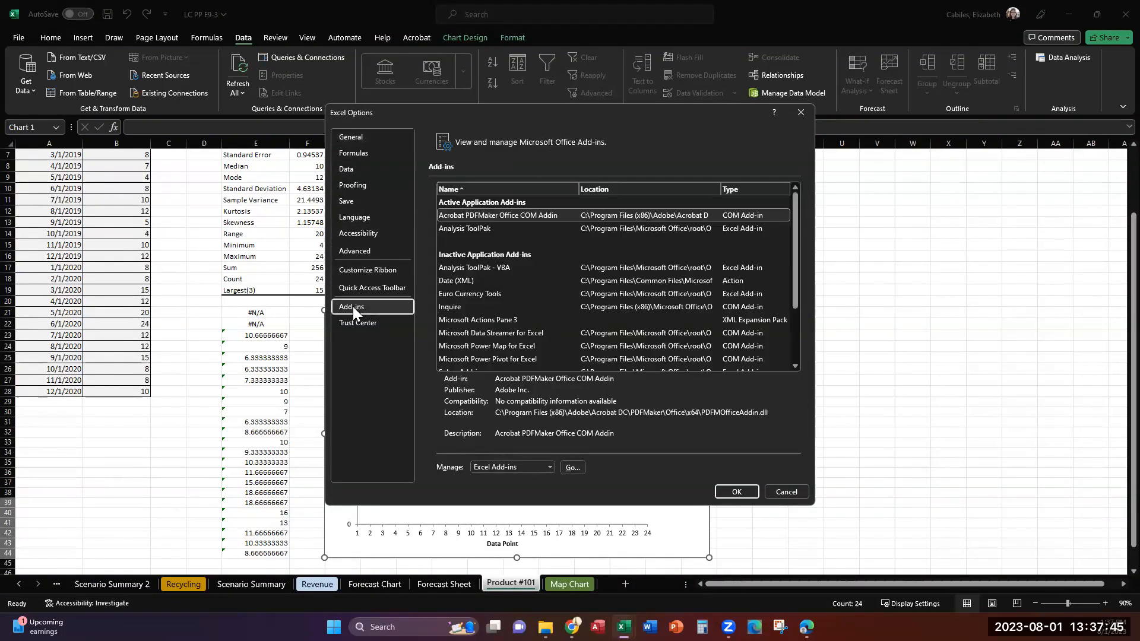
click(498, 267)
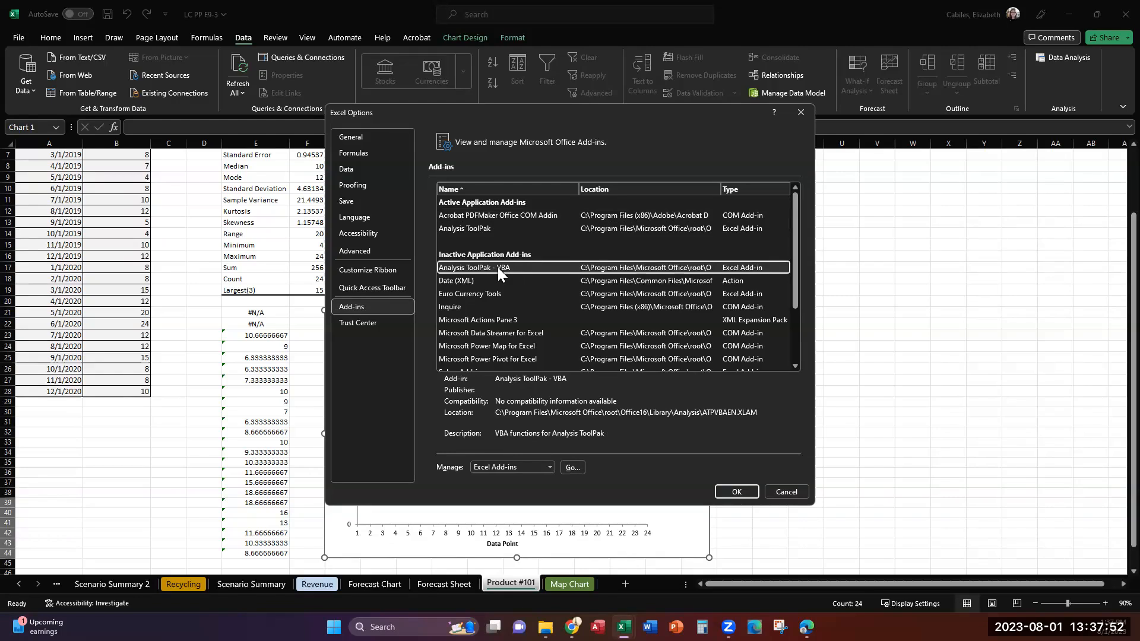
click(572, 467)
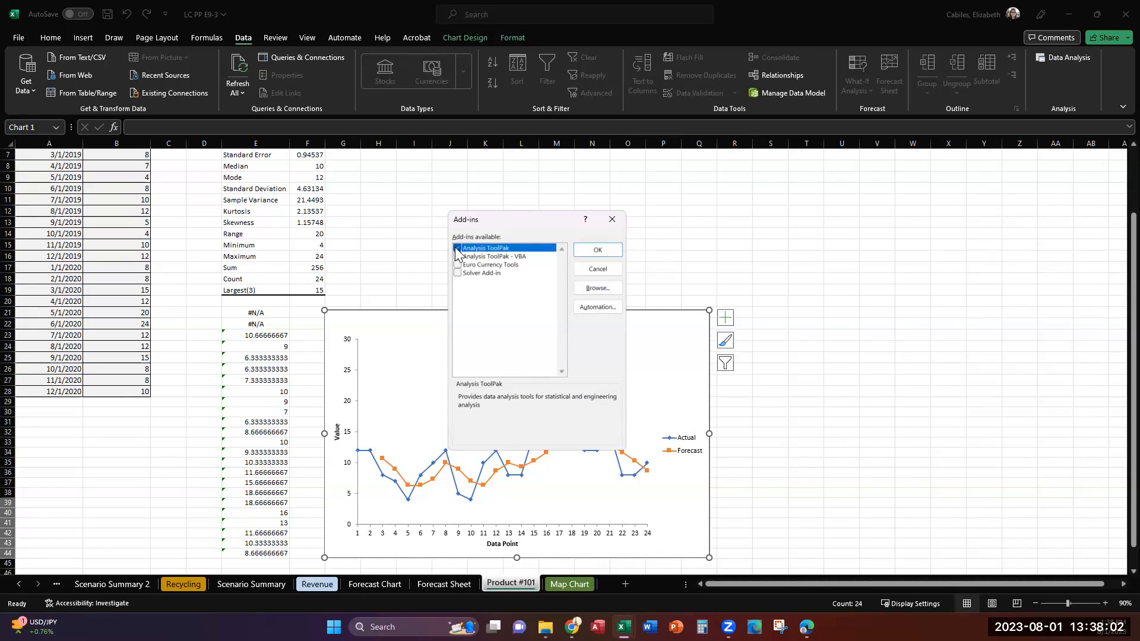
click(596, 252)
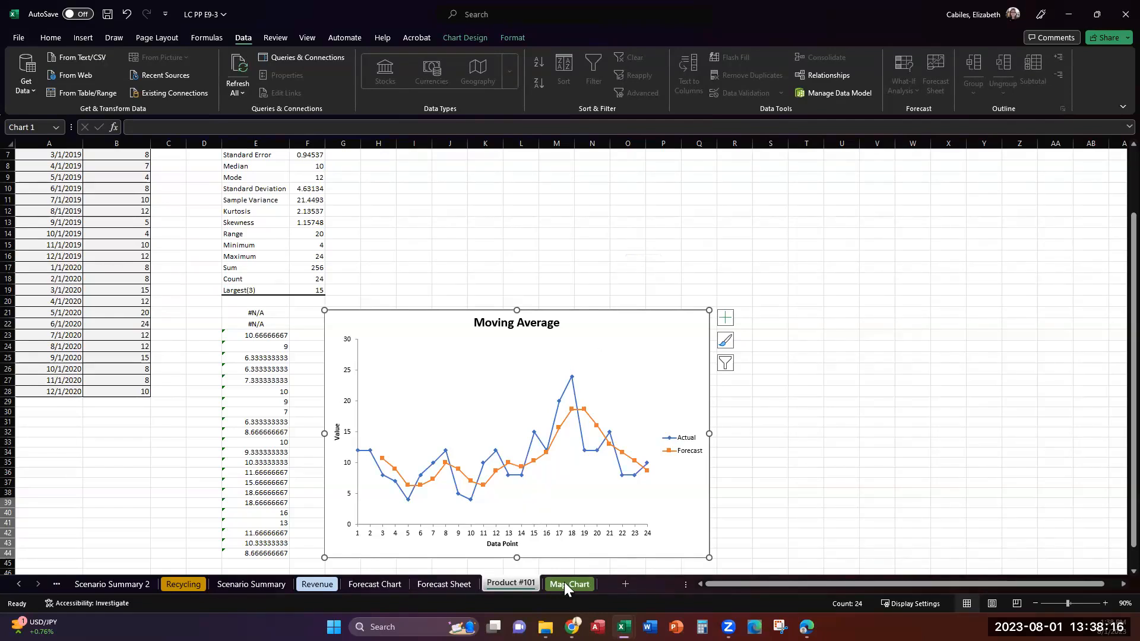
Insert a Filled Map chart from the Midwest States Statistics table on the Map Chart sheet
click(583, 587)
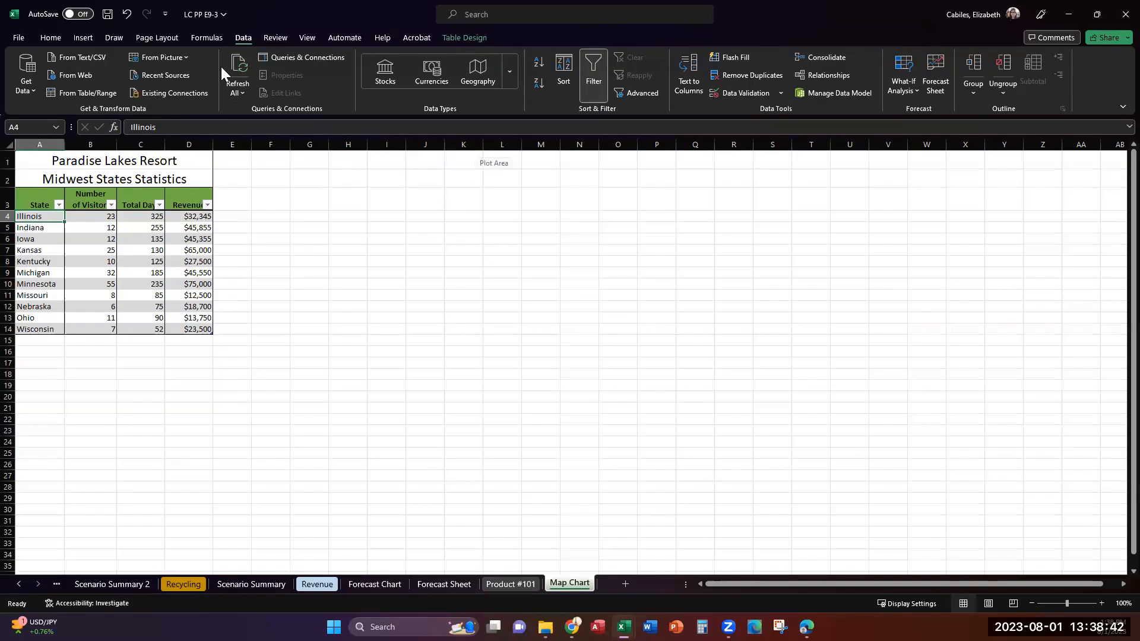
click(88, 39)
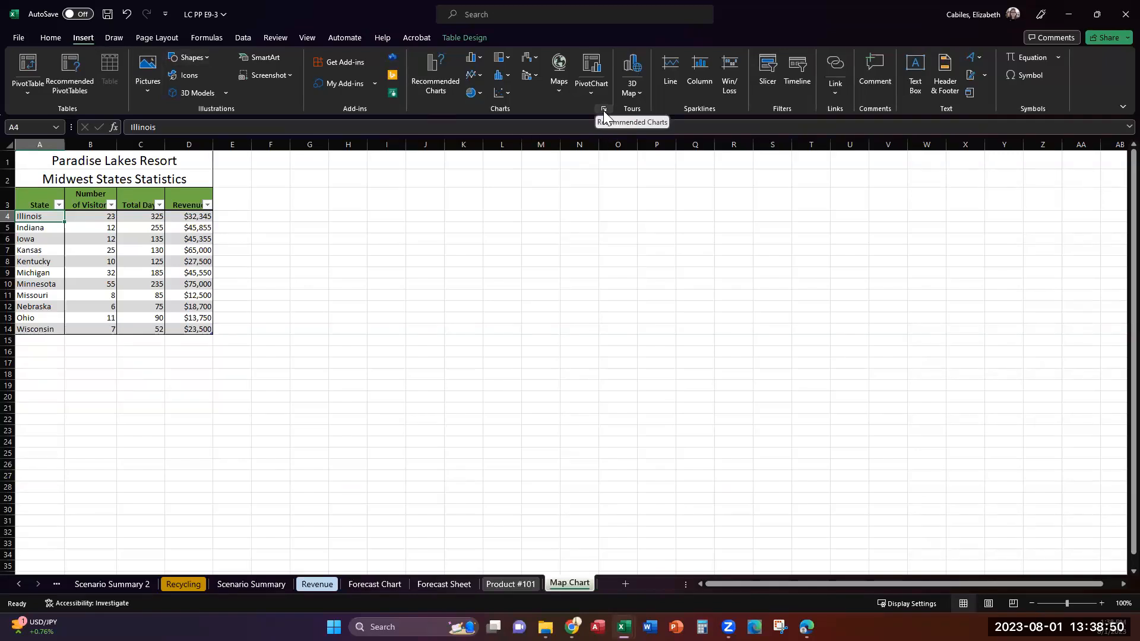
click(559, 86)
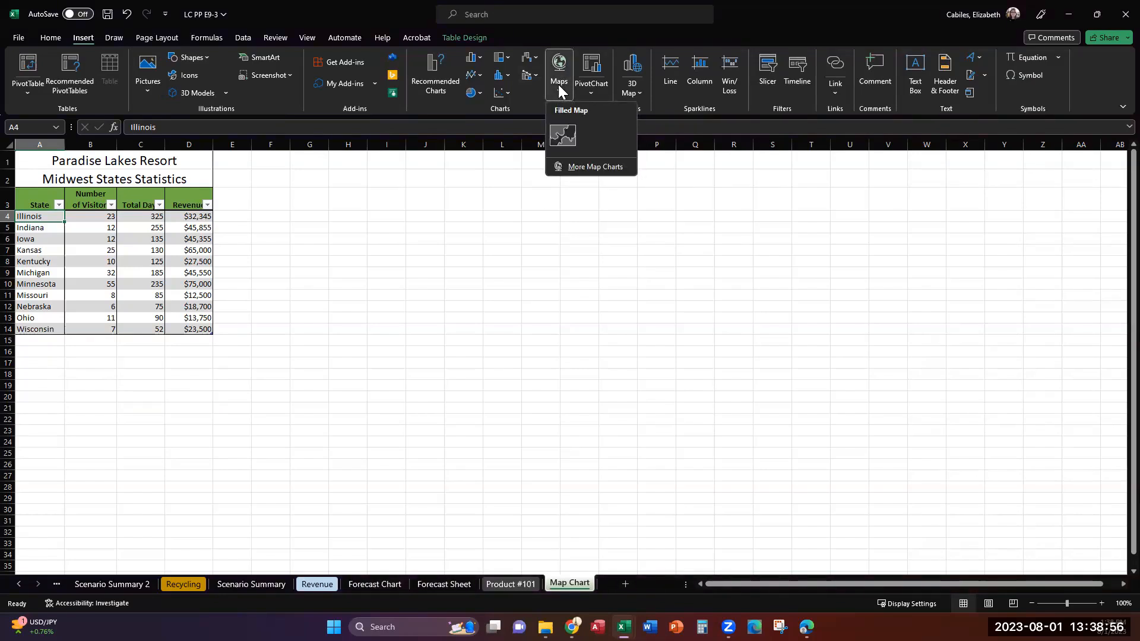
click(567, 136)
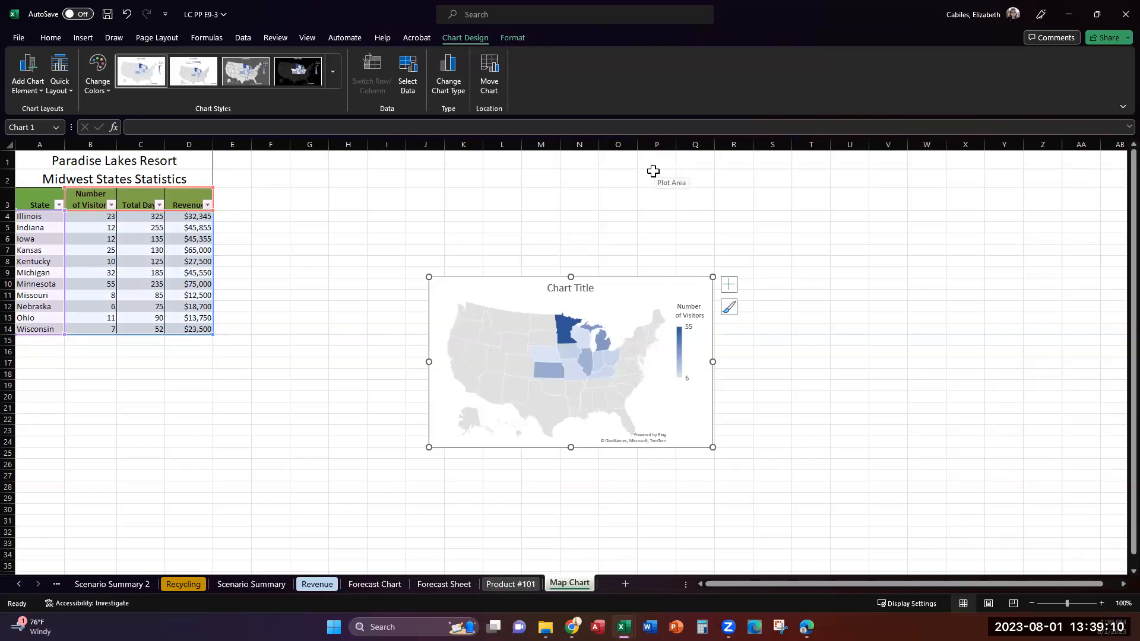
Move the map chart to cell F1 beside the table and enlarge it to about 4.15" high by 6.08" wide
click(512, 316)
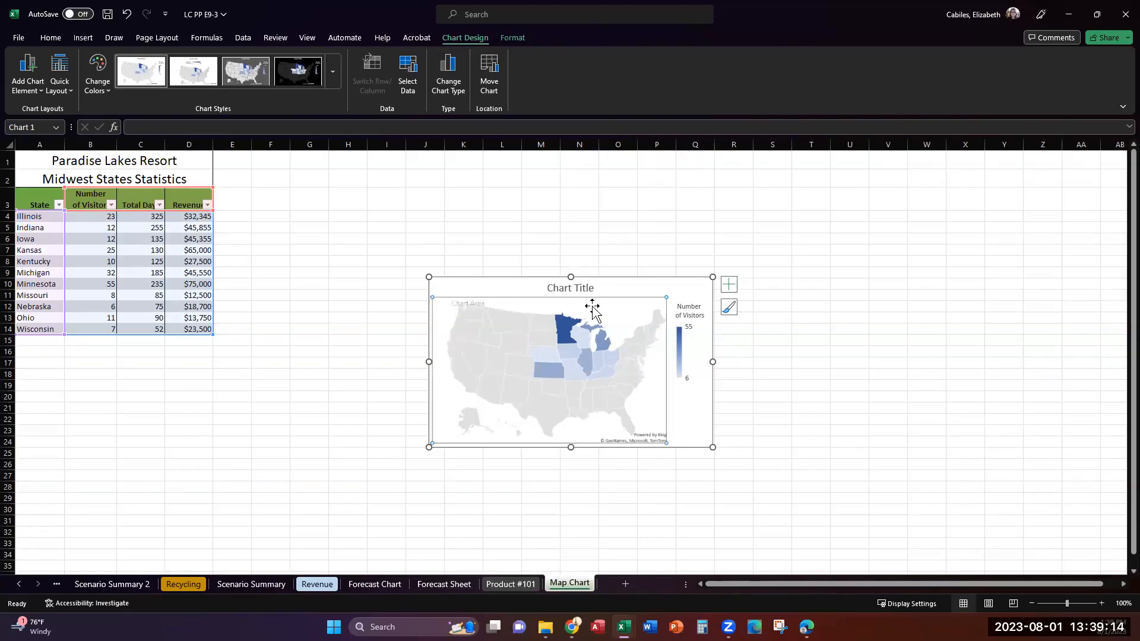
click(704, 287)
drag(519, 275, 348, 146)
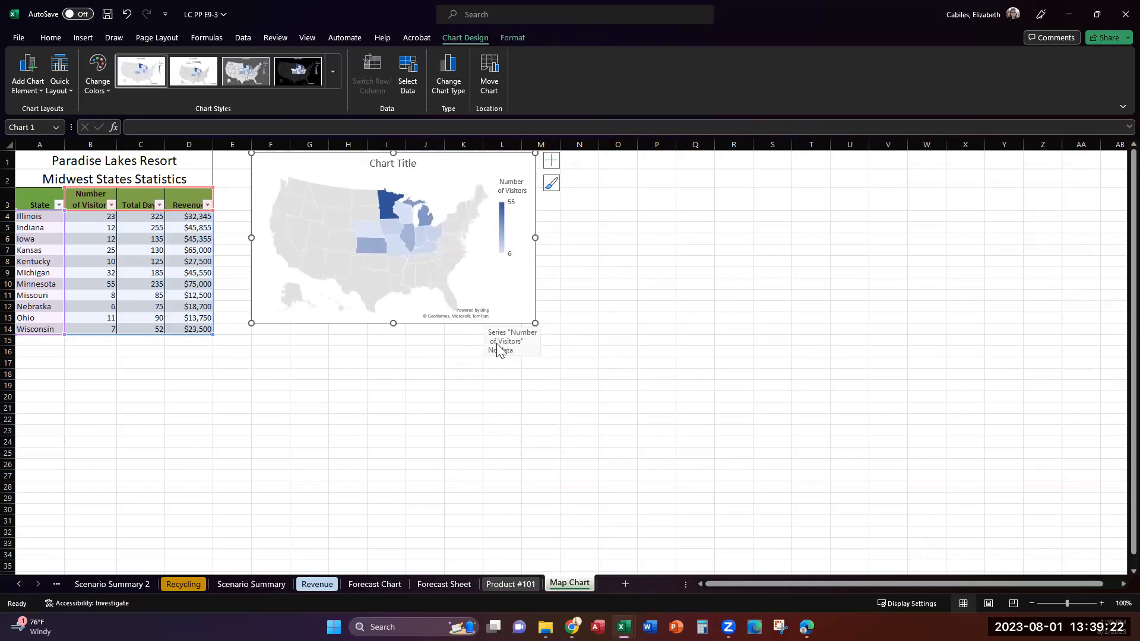
drag(534, 323, 598, 390)
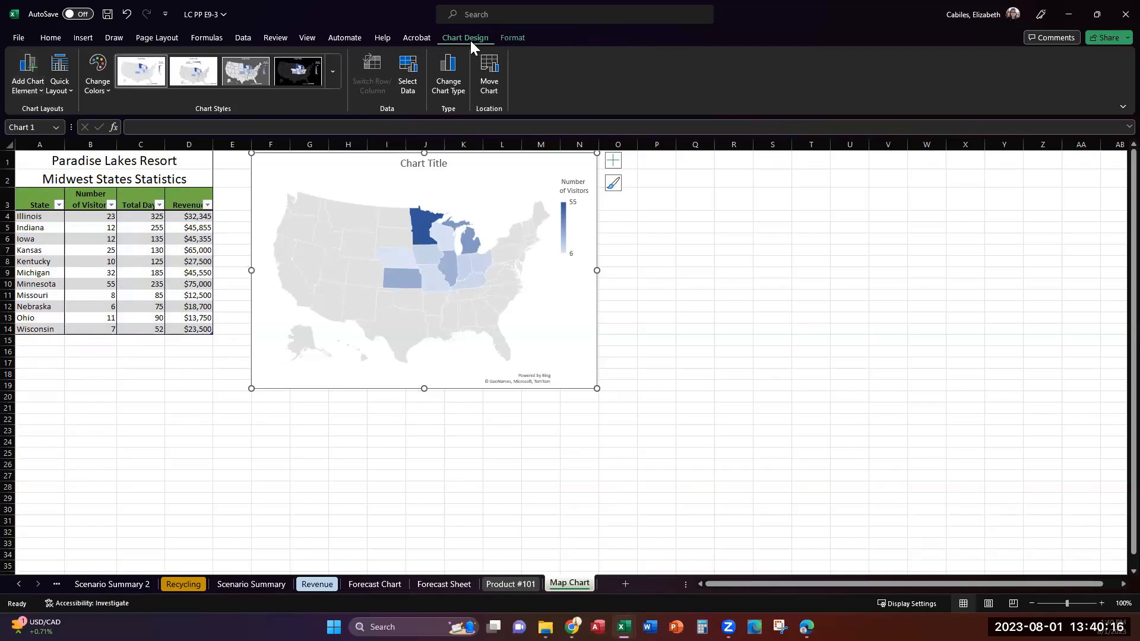
Select the map chart's "Number of Visitors" series and open its formatting options
click(522, 35)
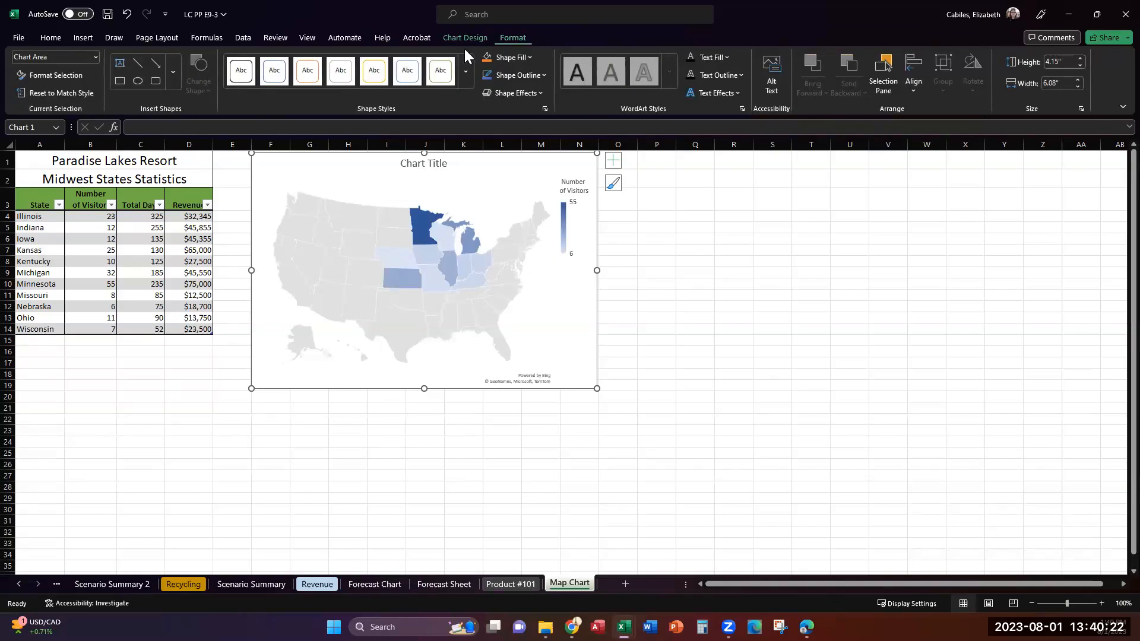
click(94, 57)
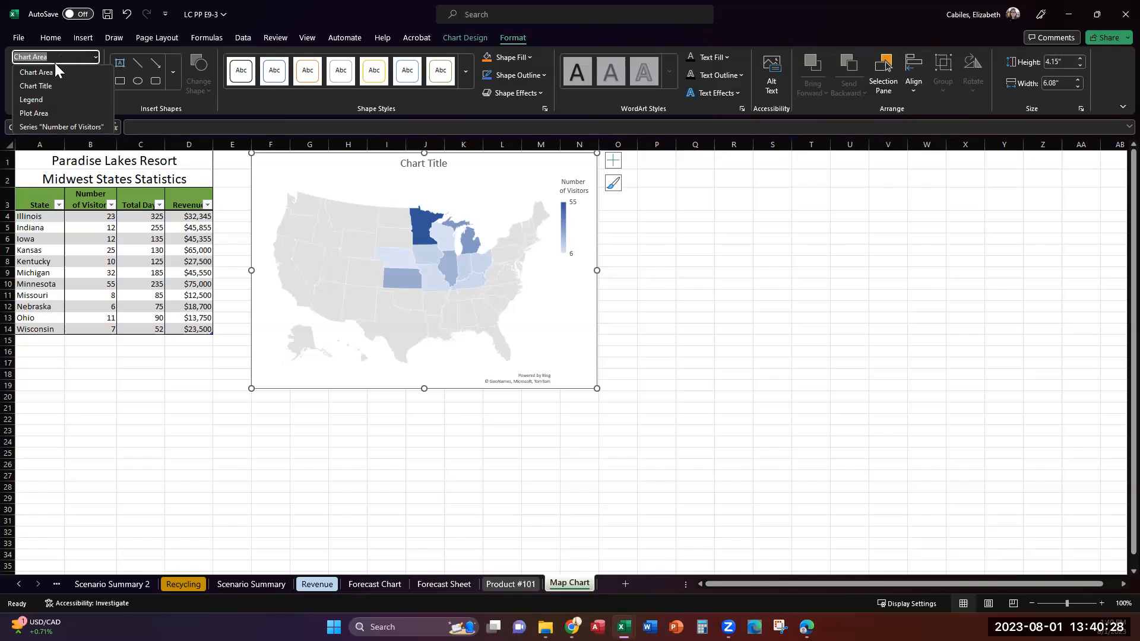
click(62, 127)
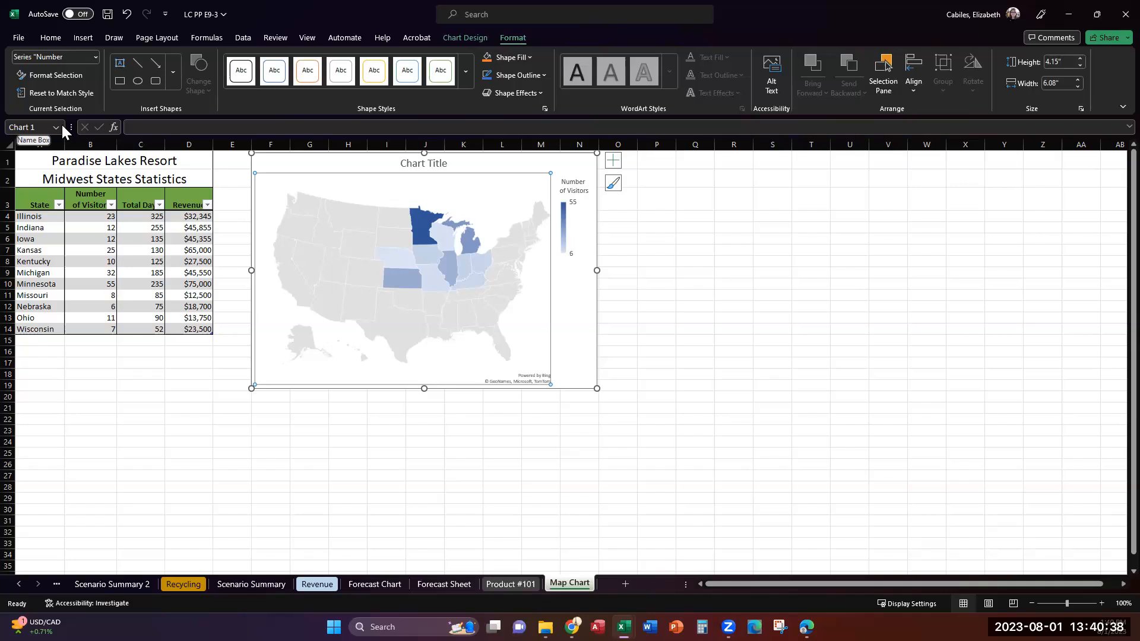
click(55, 76)
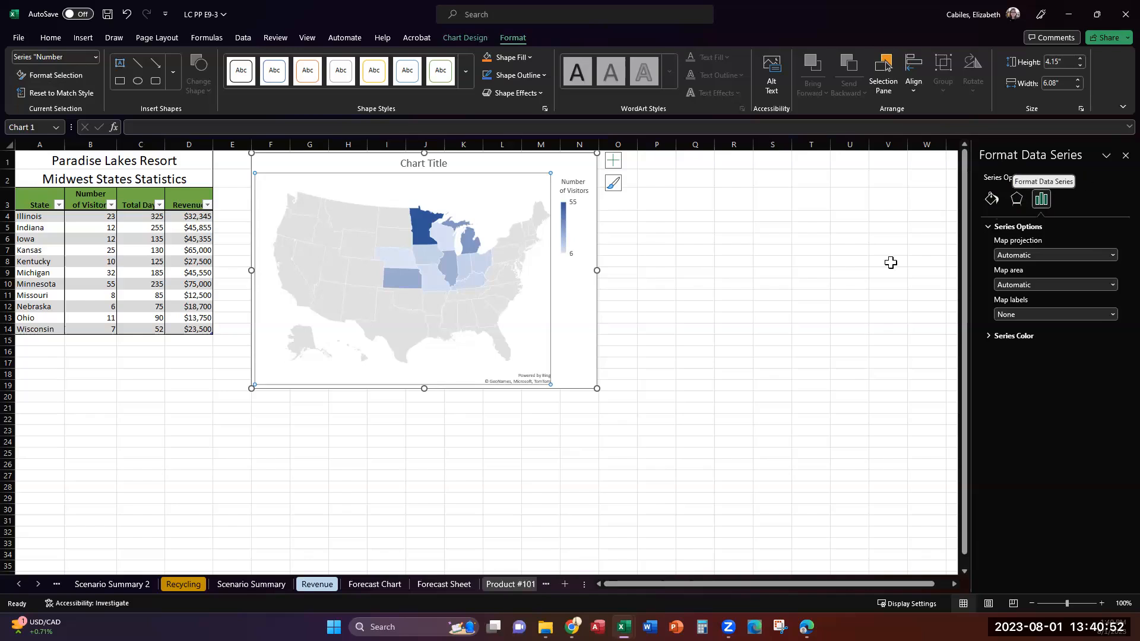
click(1033, 177)
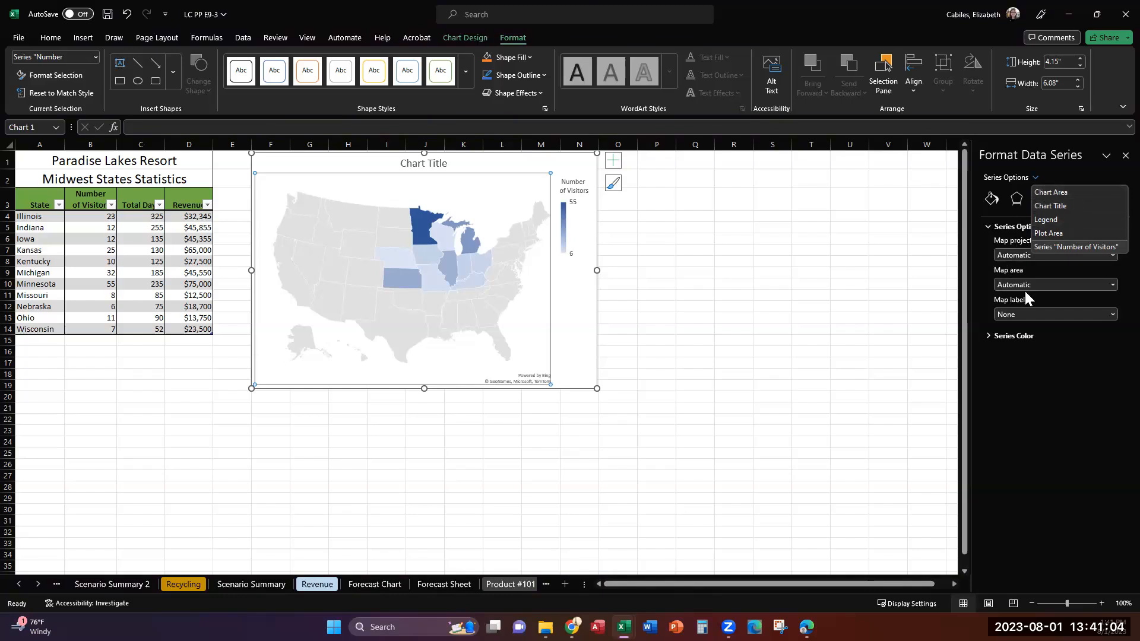
click(1022, 370)
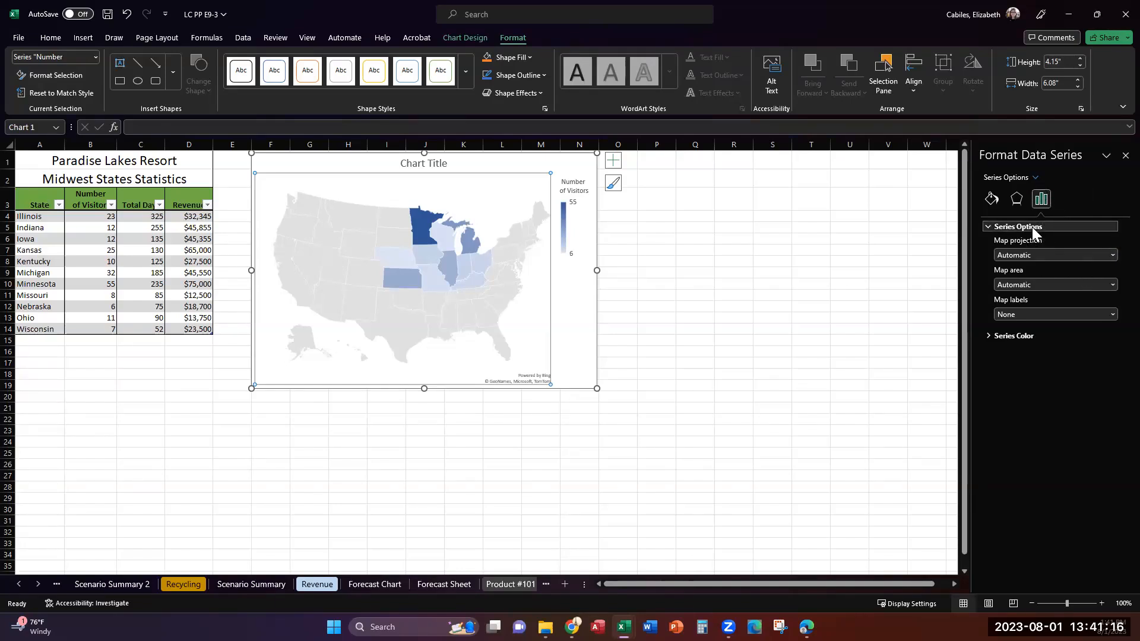
Keep the map projection on Automatic and set the map area to Only regions with data
click(1102, 259)
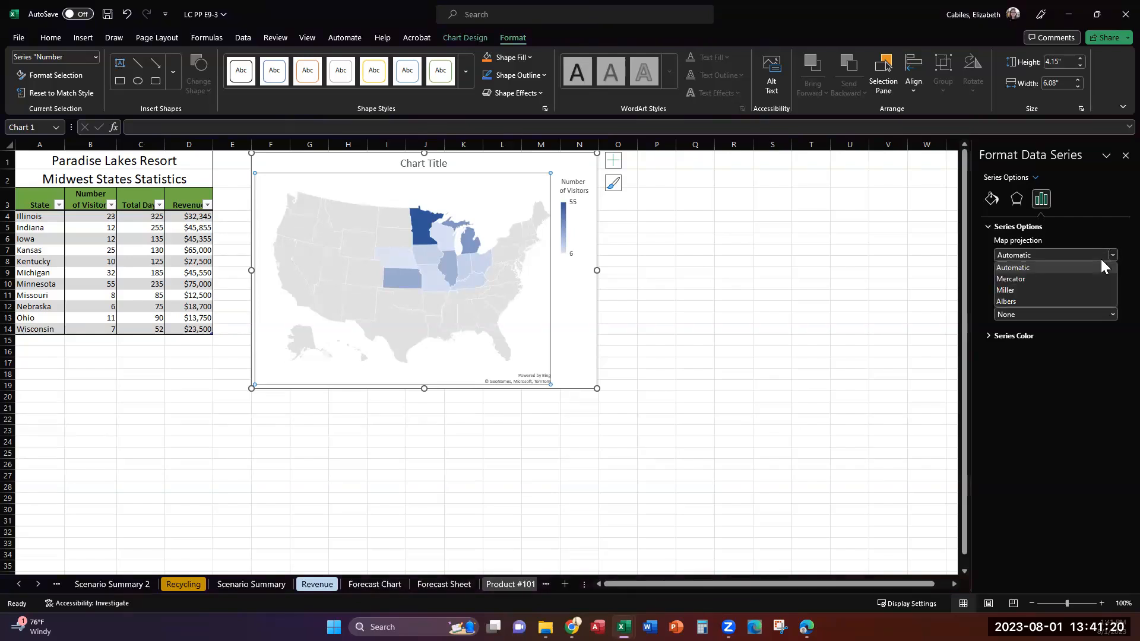
click(1100, 267)
click(1095, 284)
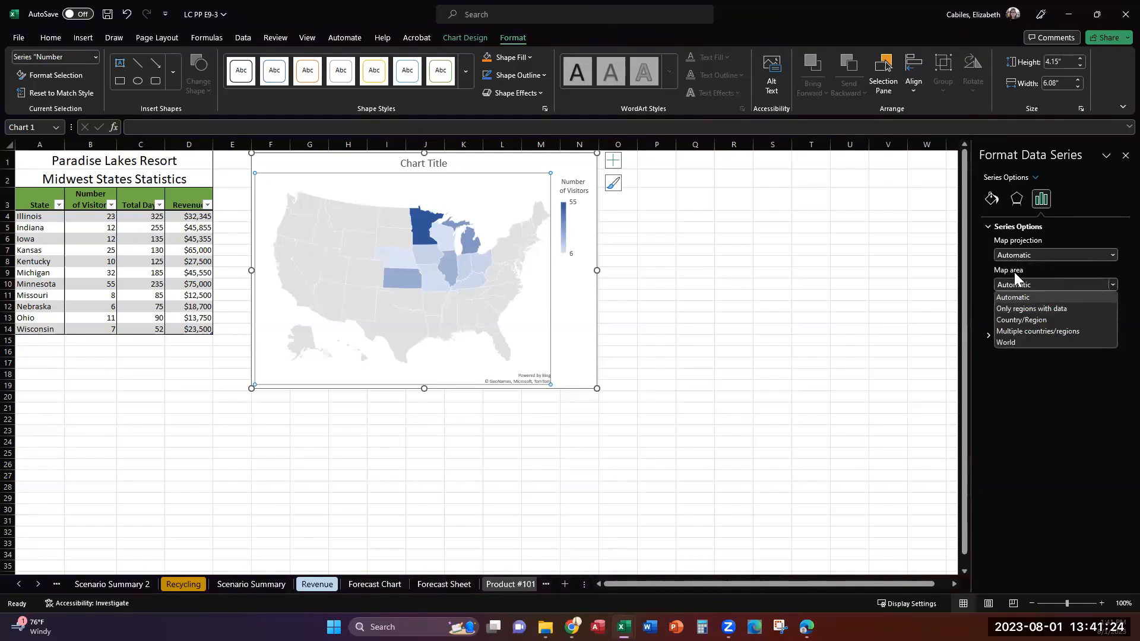
click(1036, 310)
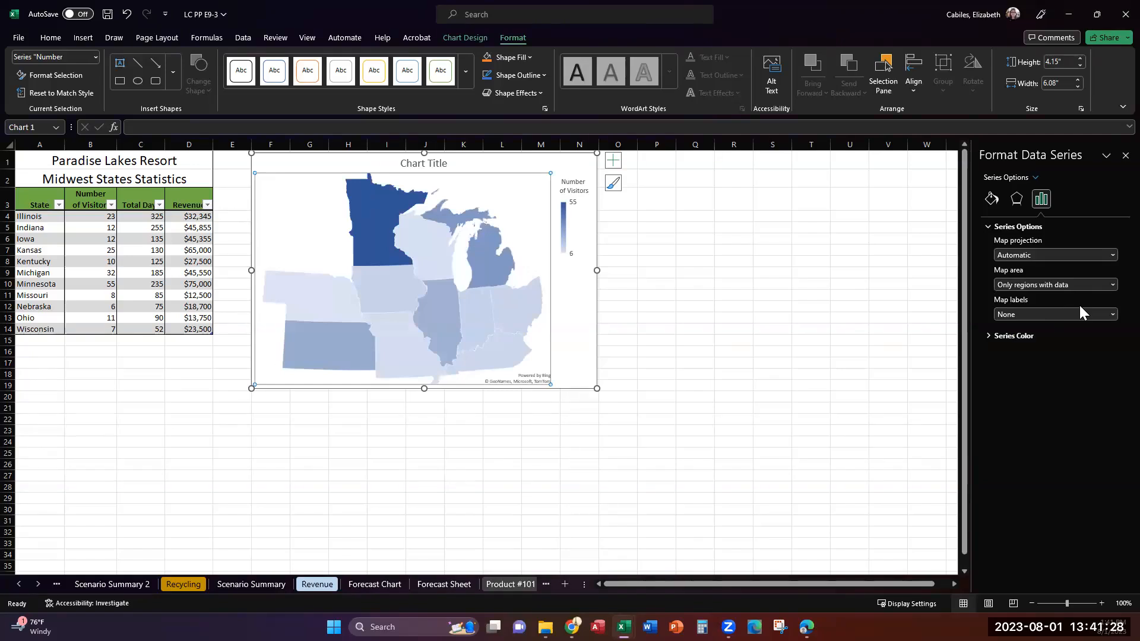
Set the series color to Diverging (3-color) with the light gray theme color for the minimum value
click(1001, 336)
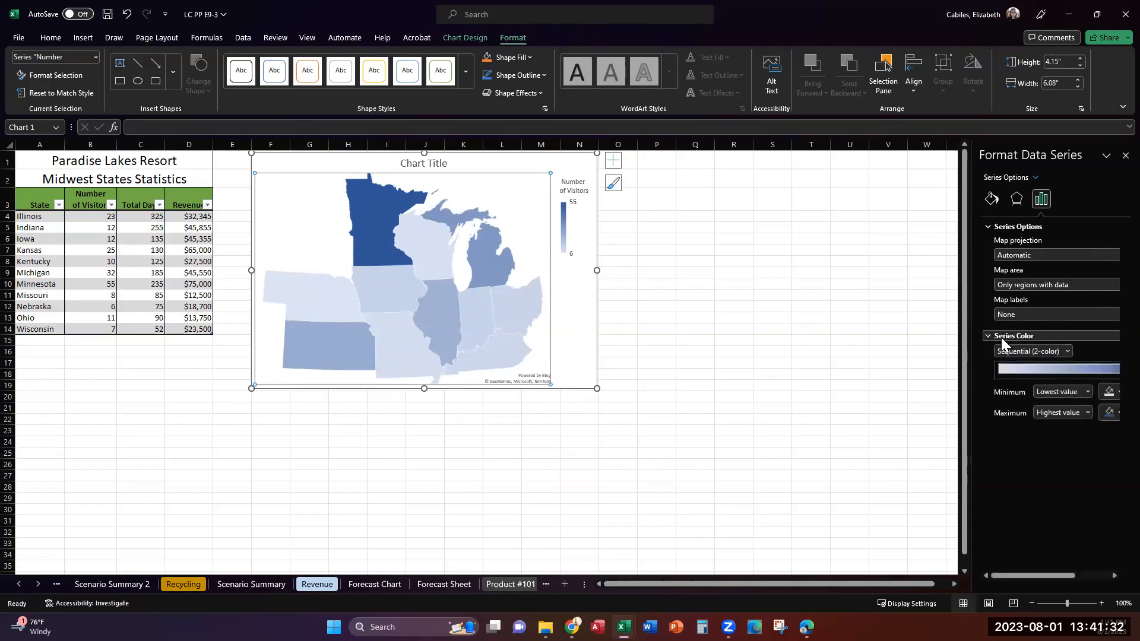
click(1067, 354)
click(1094, 356)
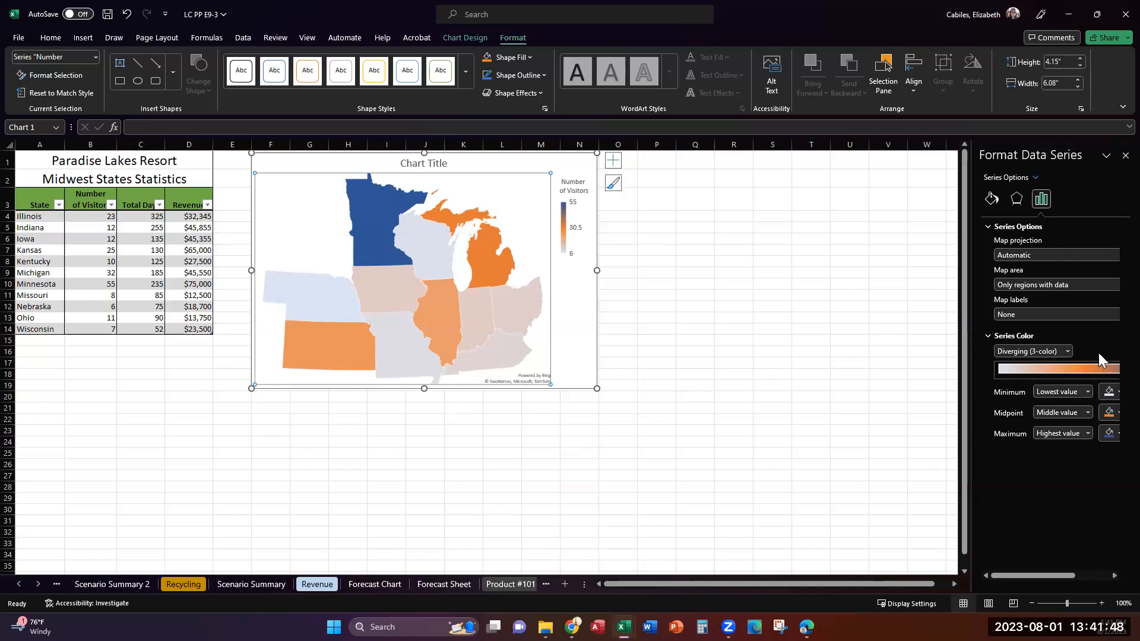
click(1112, 393)
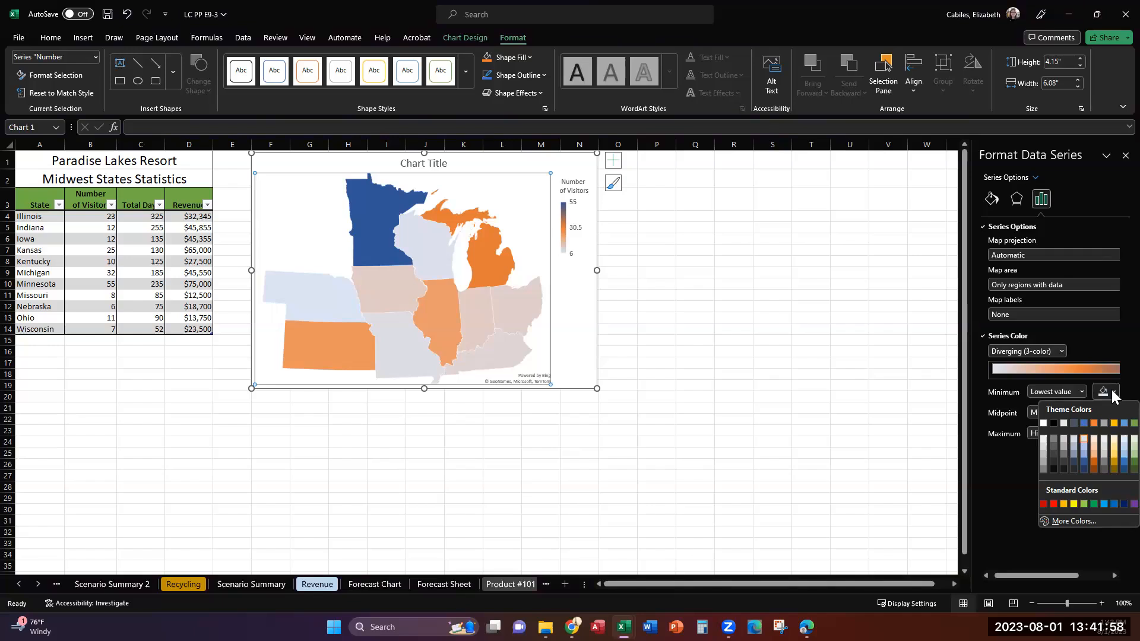
click(1063, 423)
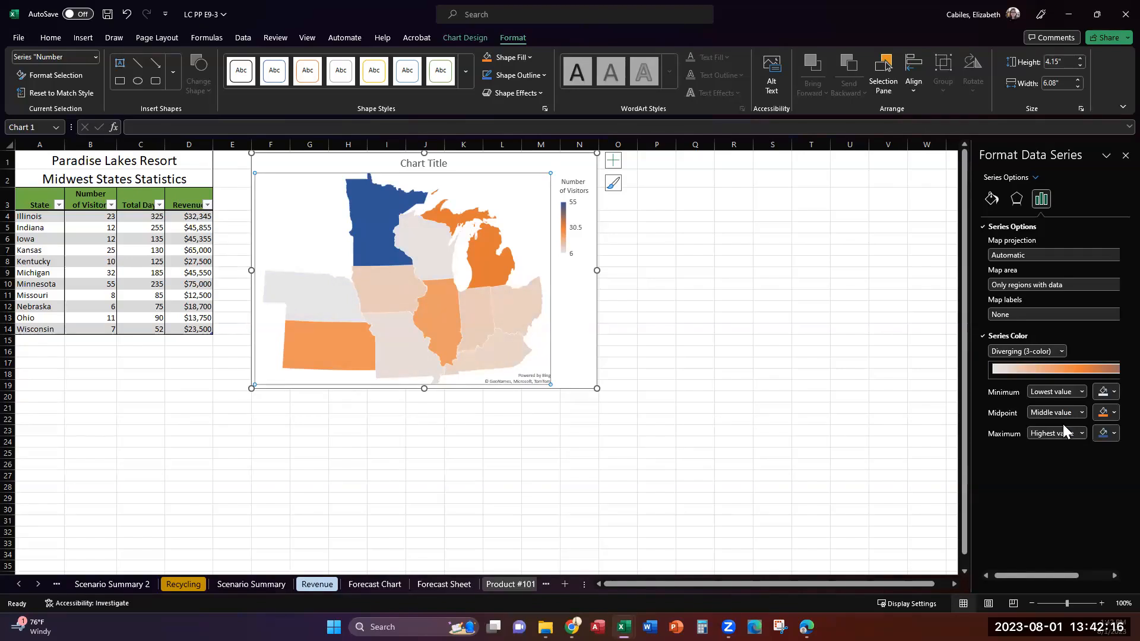
Set the map series' midpoint color to the theme orange and its maximum color to the theme blue
click(1113, 413)
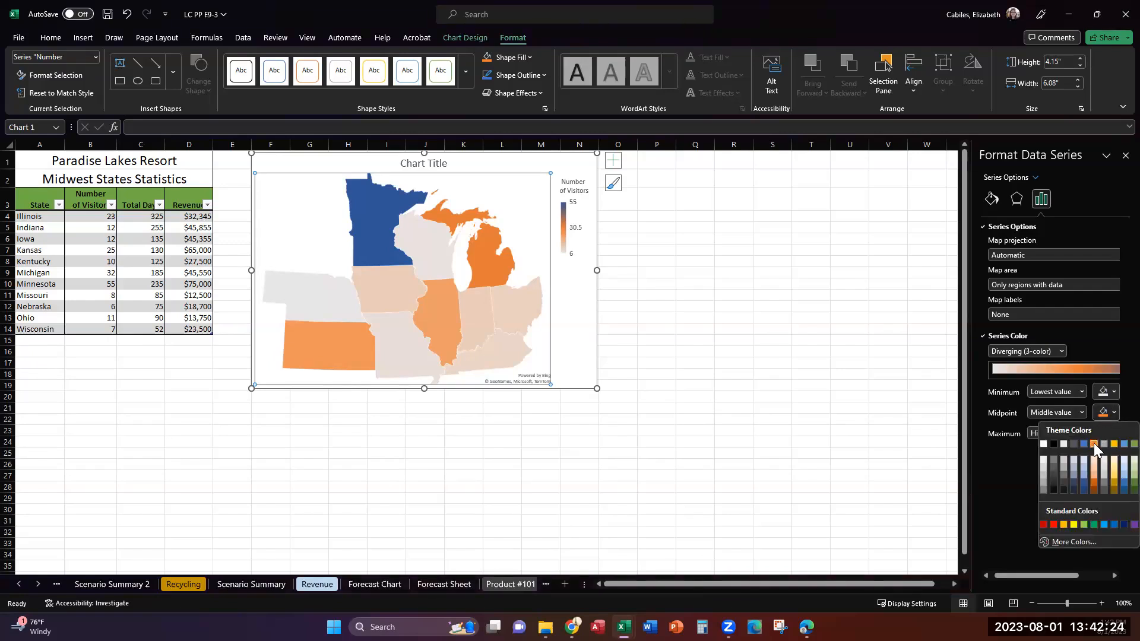
click(1094, 444)
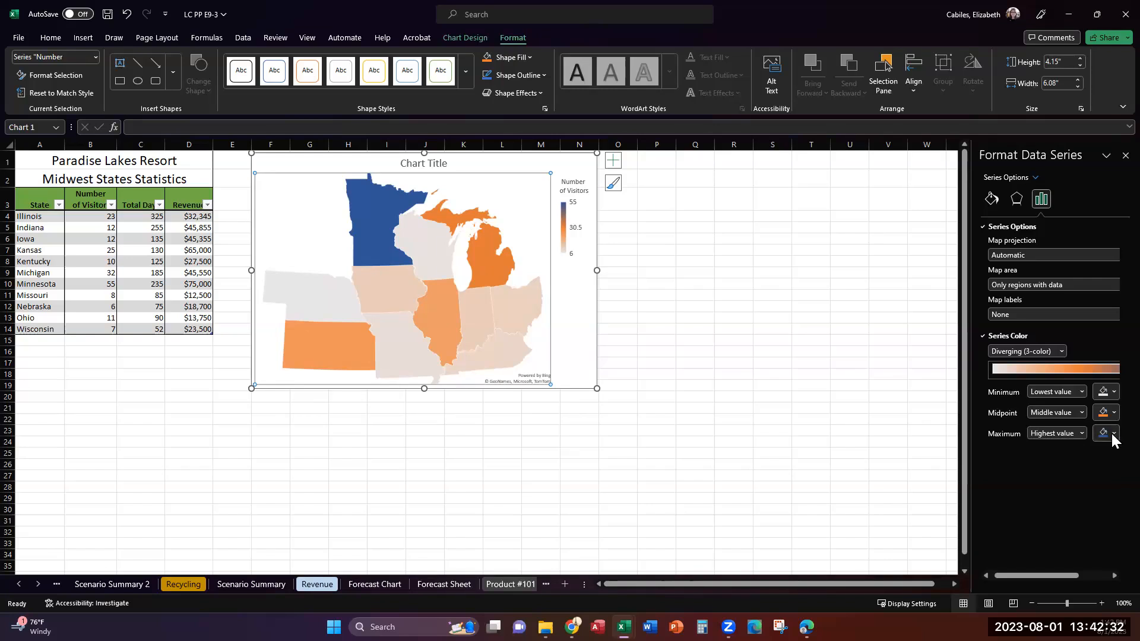
click(1111, 434)
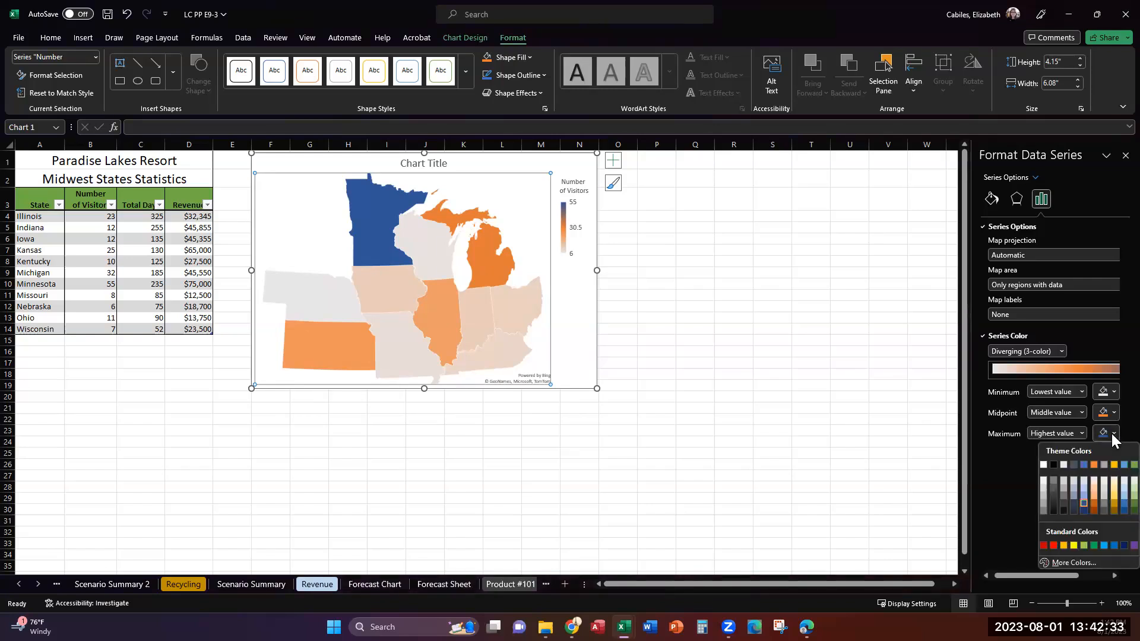
click(1084, 464)
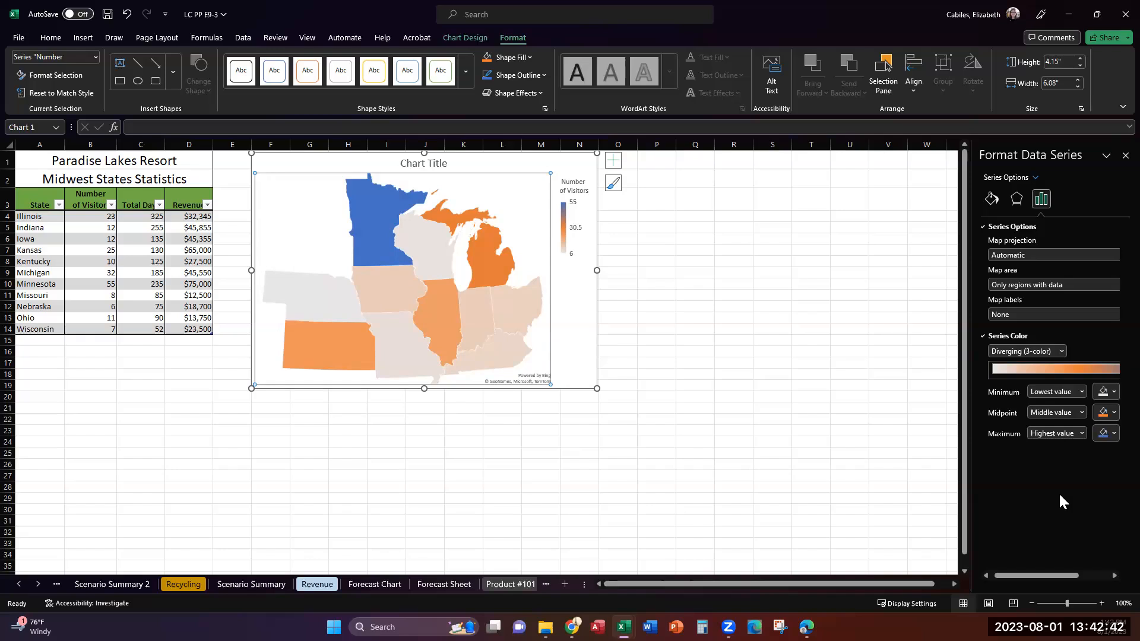
Replace the map chart's placeholder title with "Visitors from Selected States"
click(428, 165)
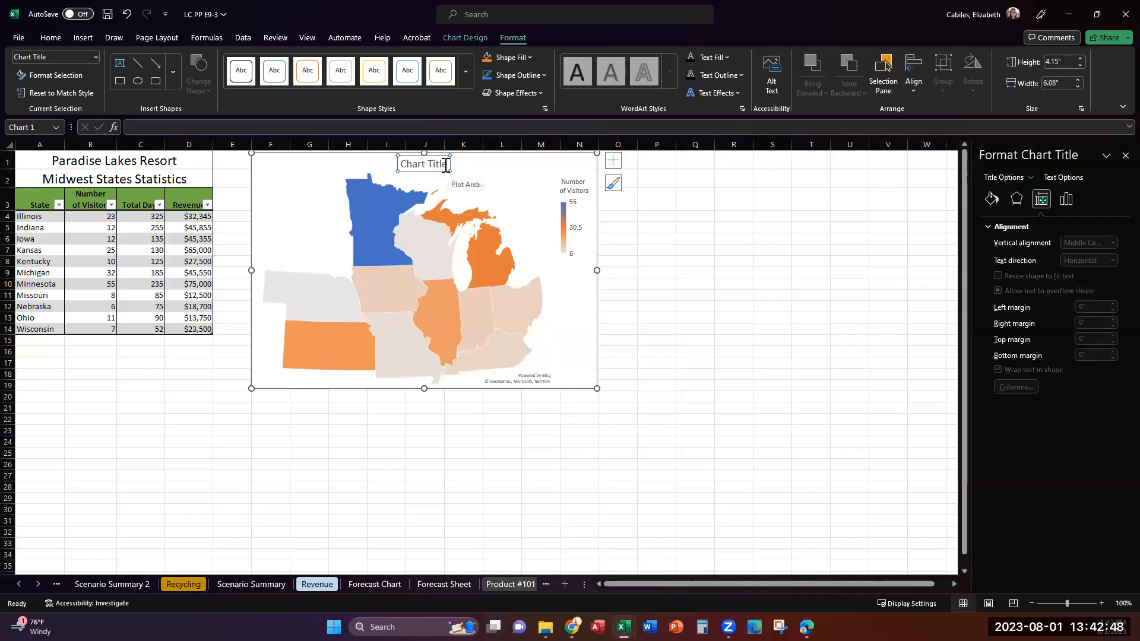
click(448, 164)
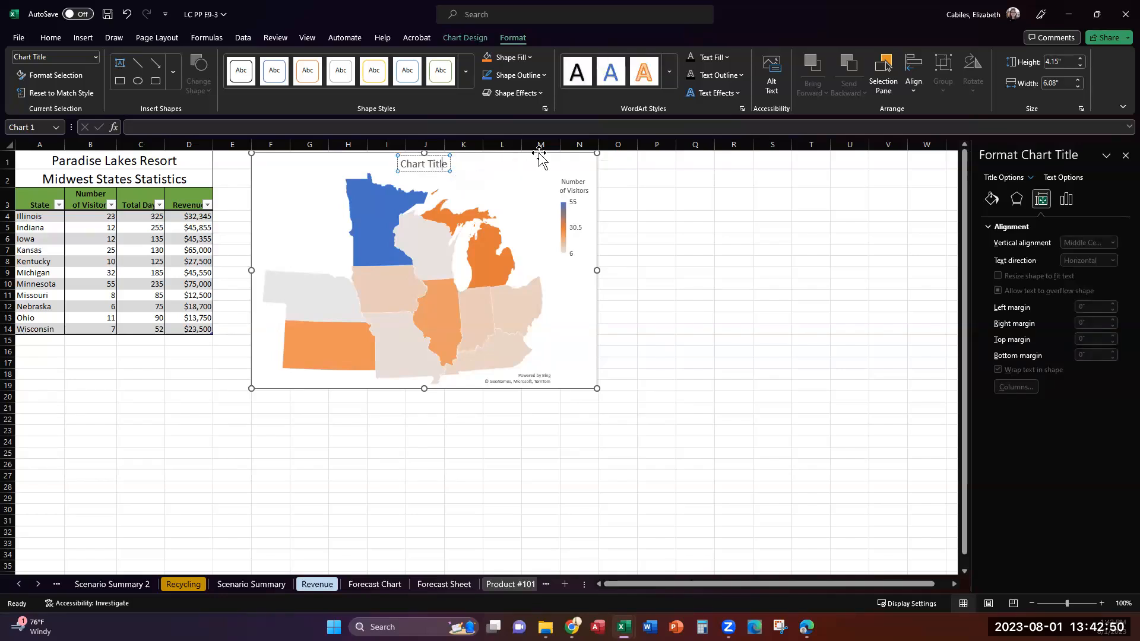
key(BackSpace)
key(BackSpace)
key(BackSpace)
key(BackSpace)
key(BackSpace)
key(BackSpace)
key(BackSpace)
key(BackSpace)
key(BackSpace)
key(BackSpace)
key(BackSpace)
text(Visitors from Selected States)
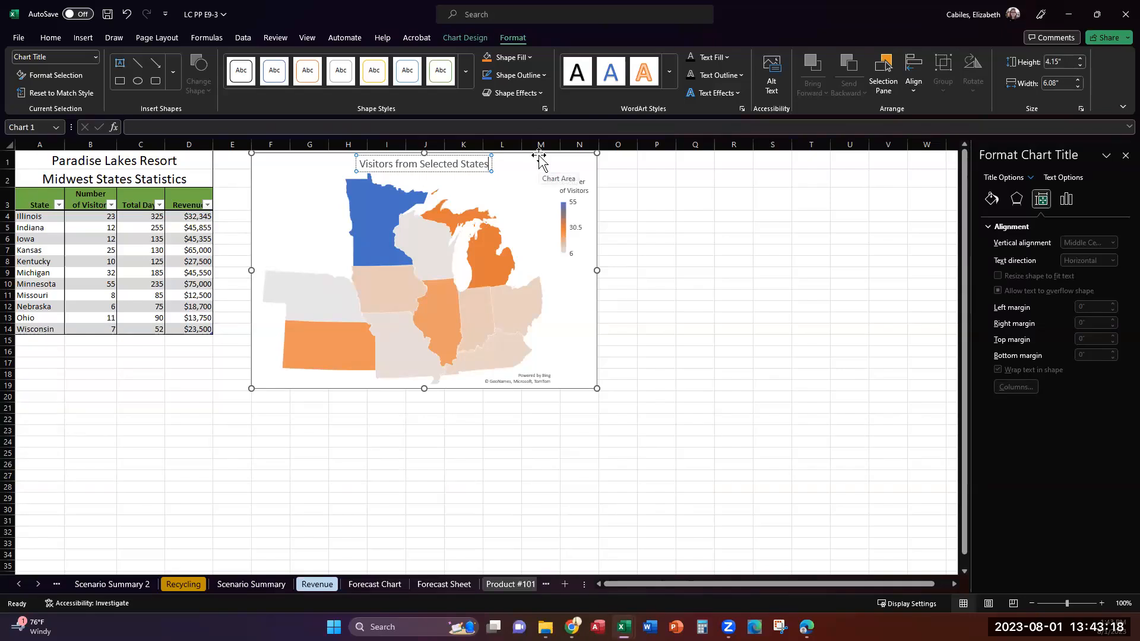
Reselect the map's data series and show its series color settings for review
click(488, 224)
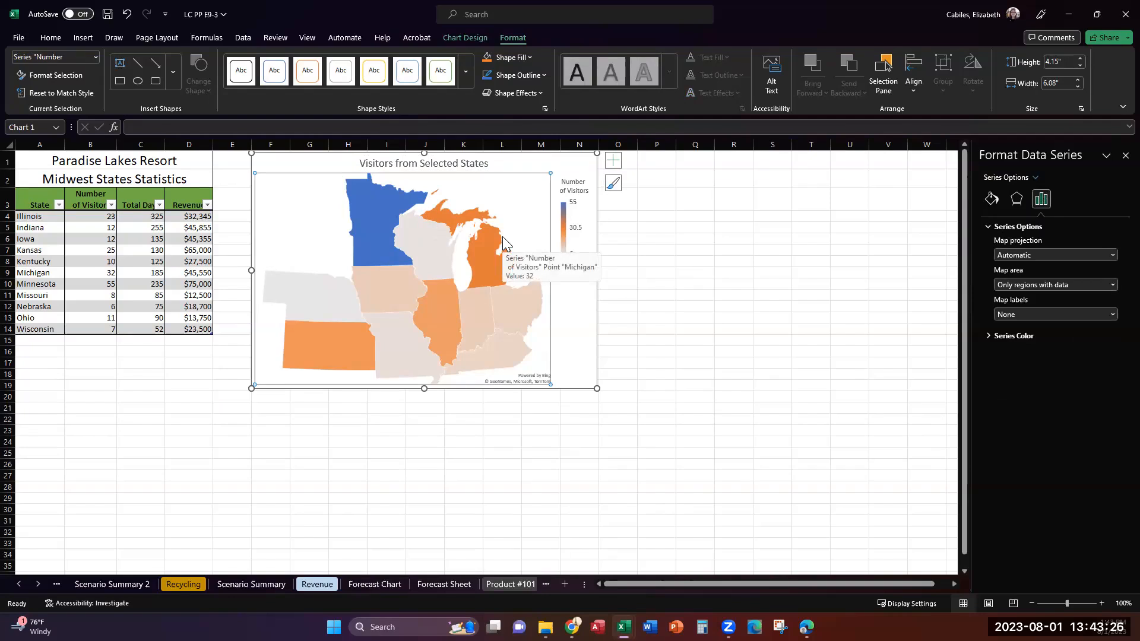
click(1019, 337)
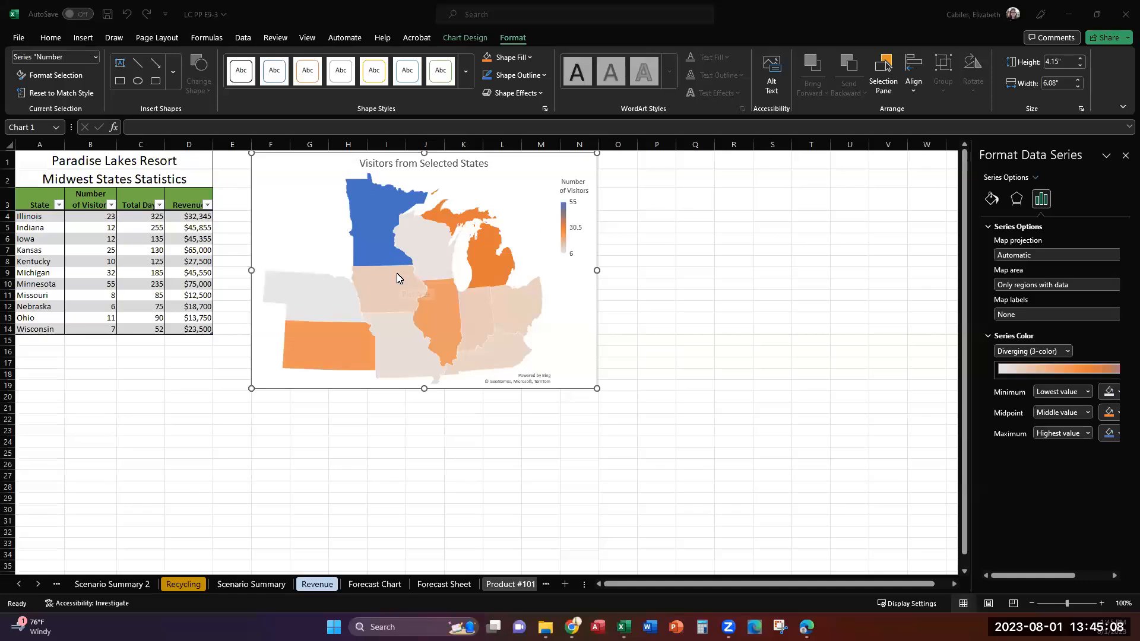
click(397, 274)
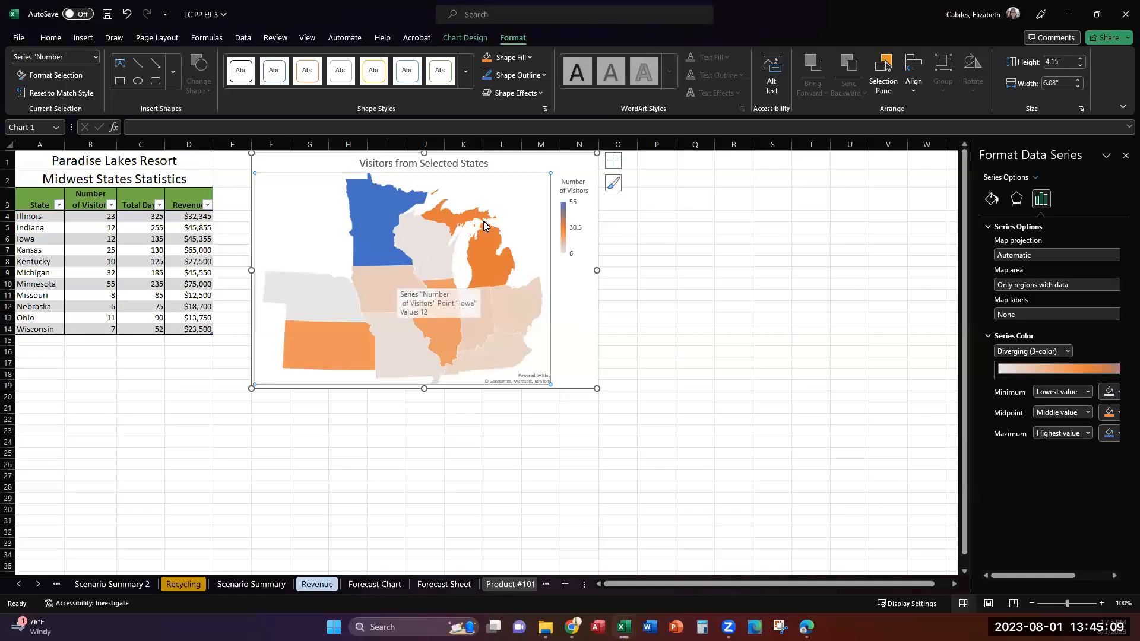
mouse_move(451, 241)
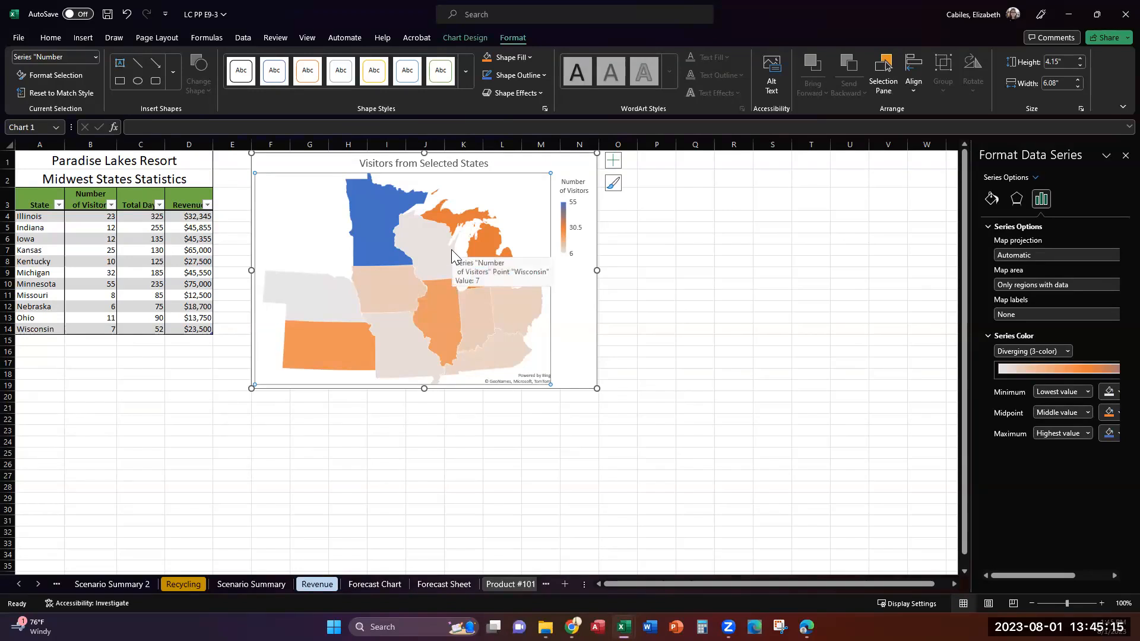
Select the map chart's Chart Area and change its fill to Gradient fill
click(91, 59)
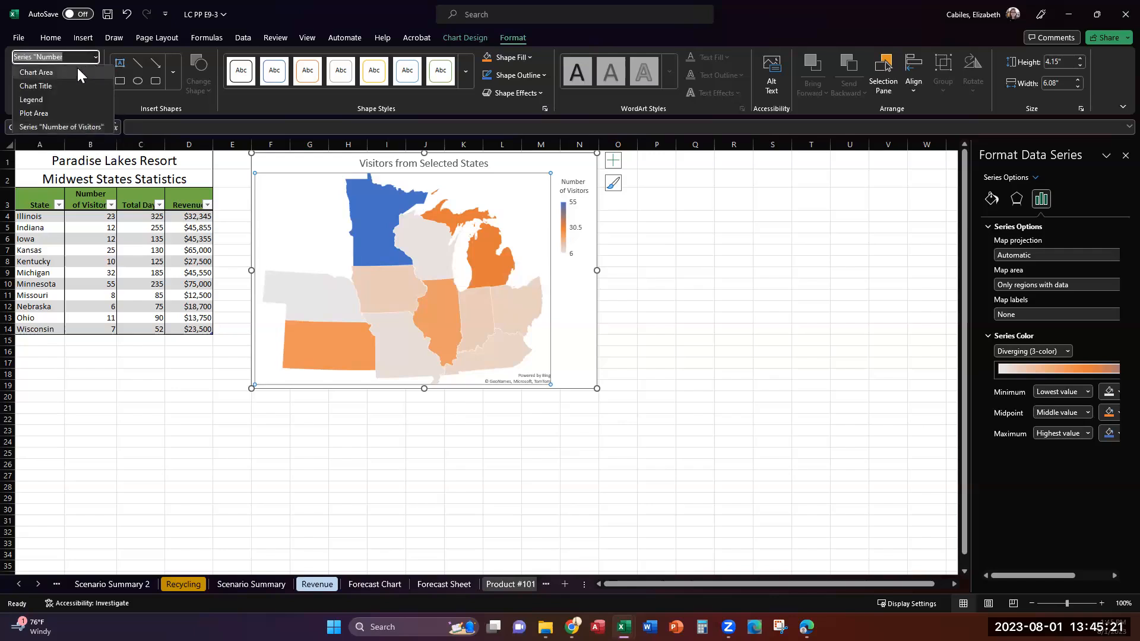
click(77, 68)
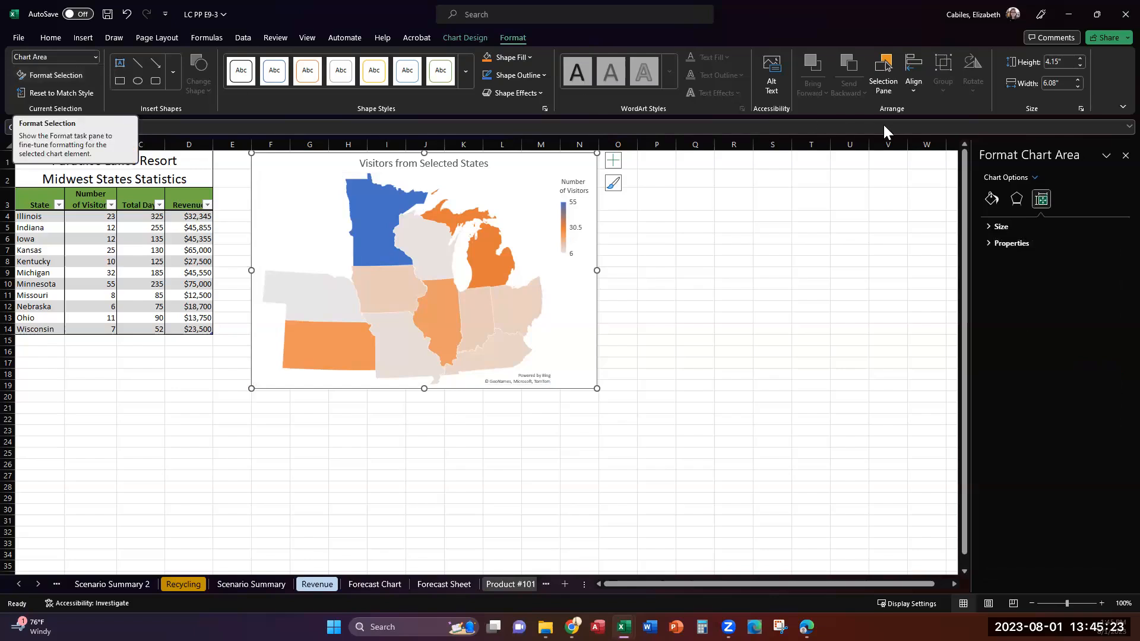
click(991, 200)
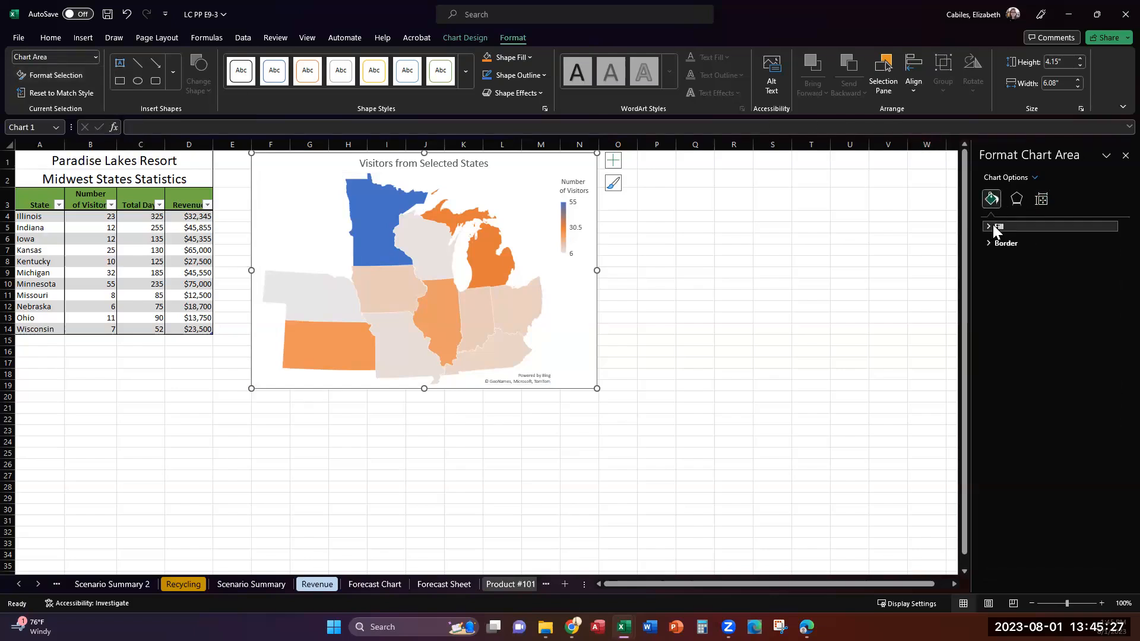
click(993, 225)
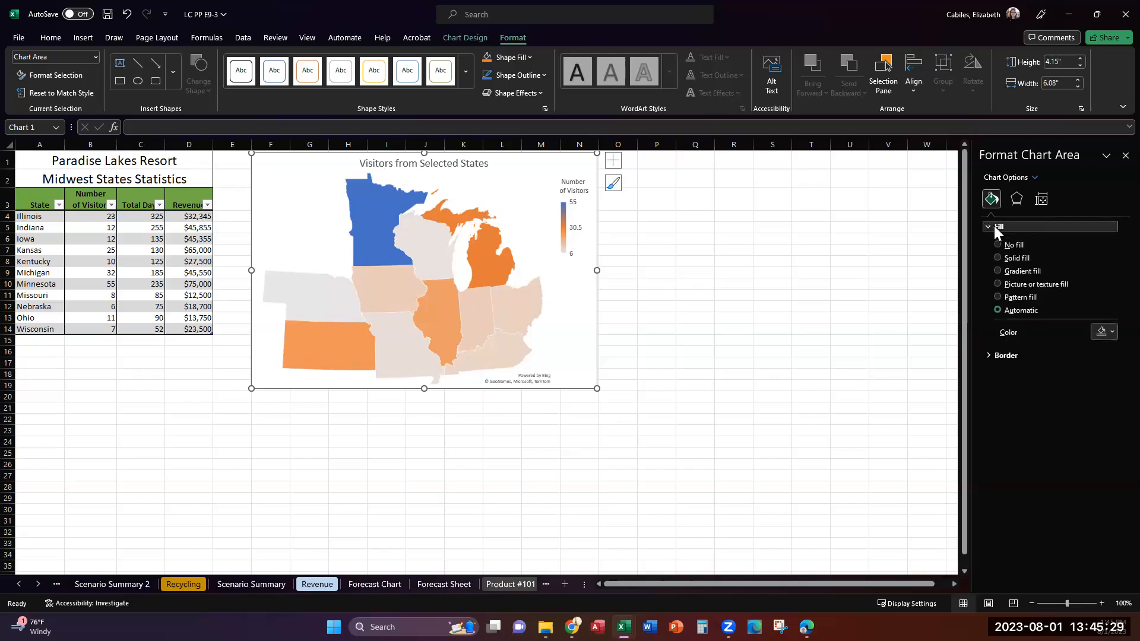
click(997, 270)
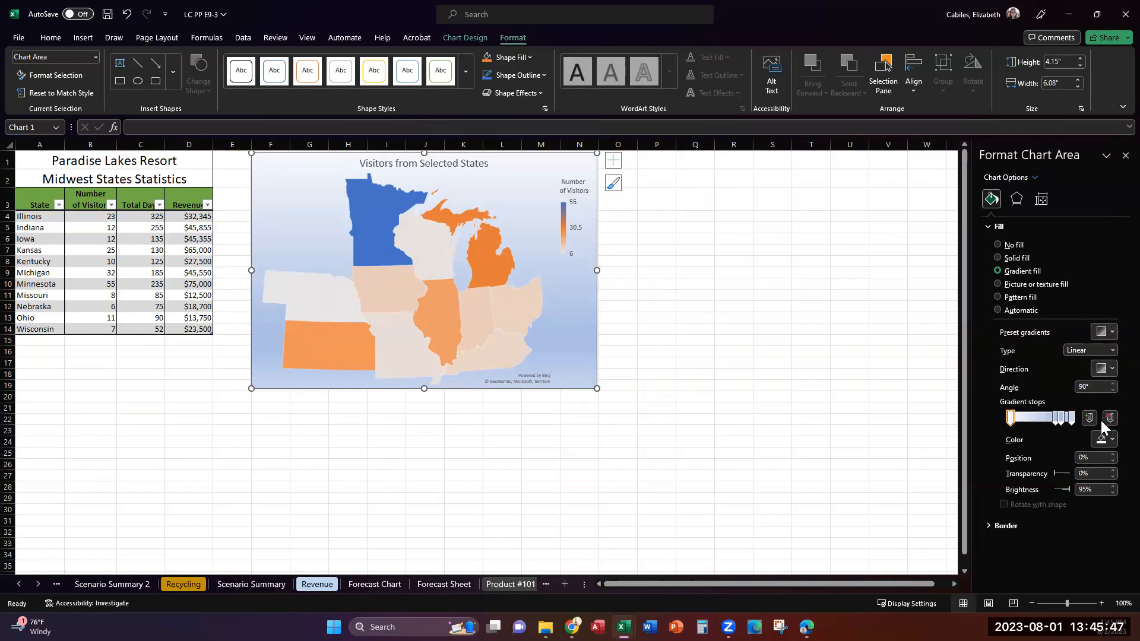
click(1111, 441)
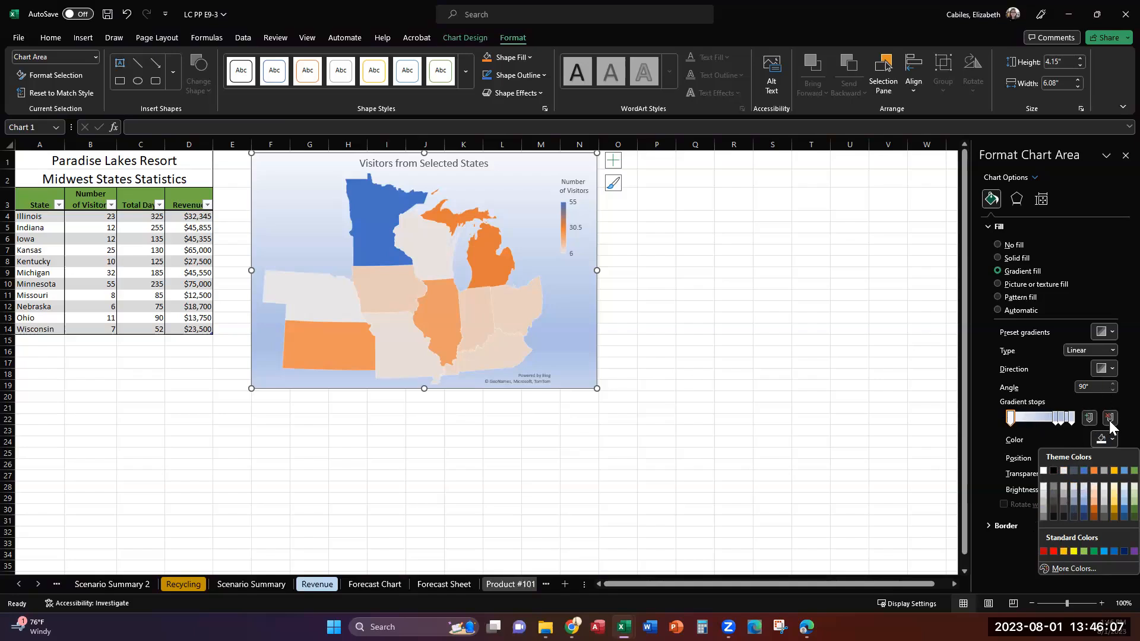
click(1112, 439)
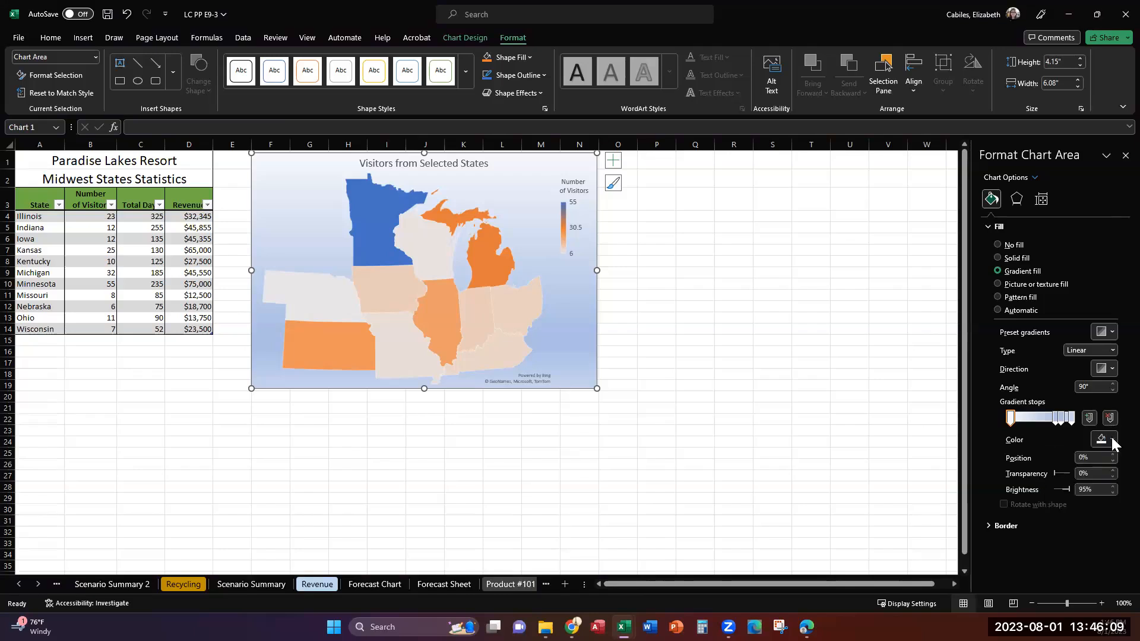
click(1112, 440)
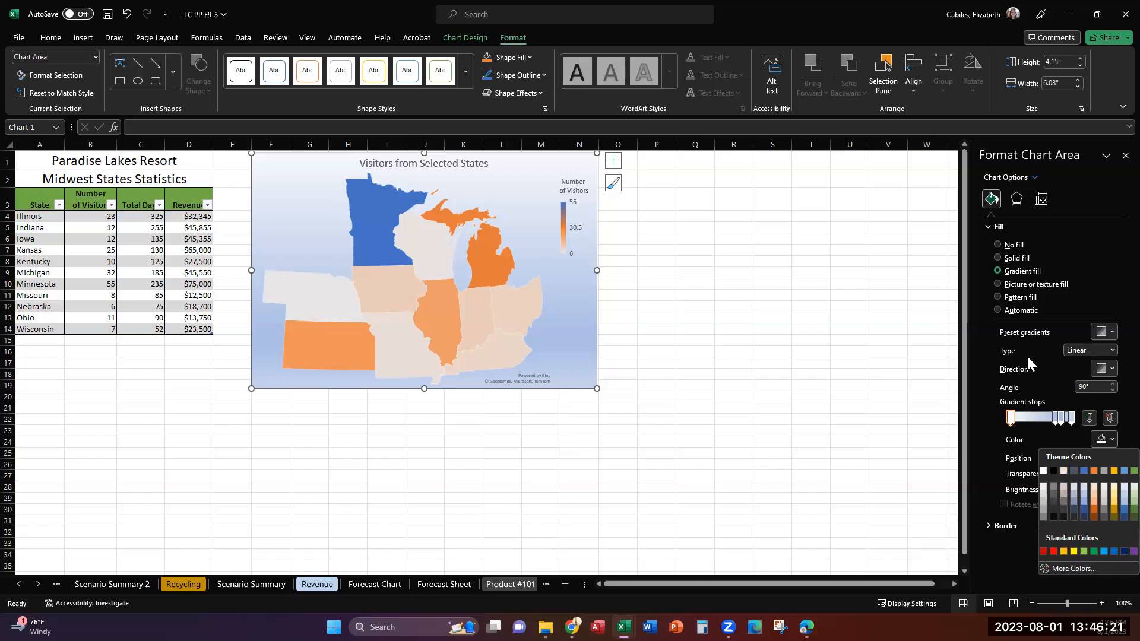
click(1045, 435)
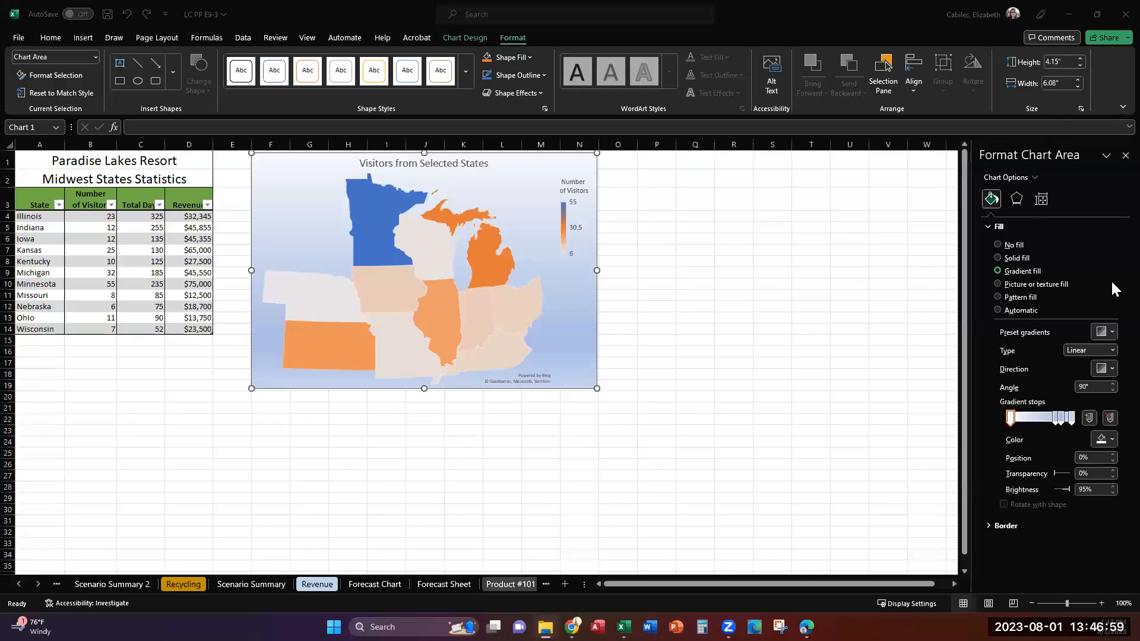
Apply the lightest green preset gradient to the chart area's background
click(1112, 333)
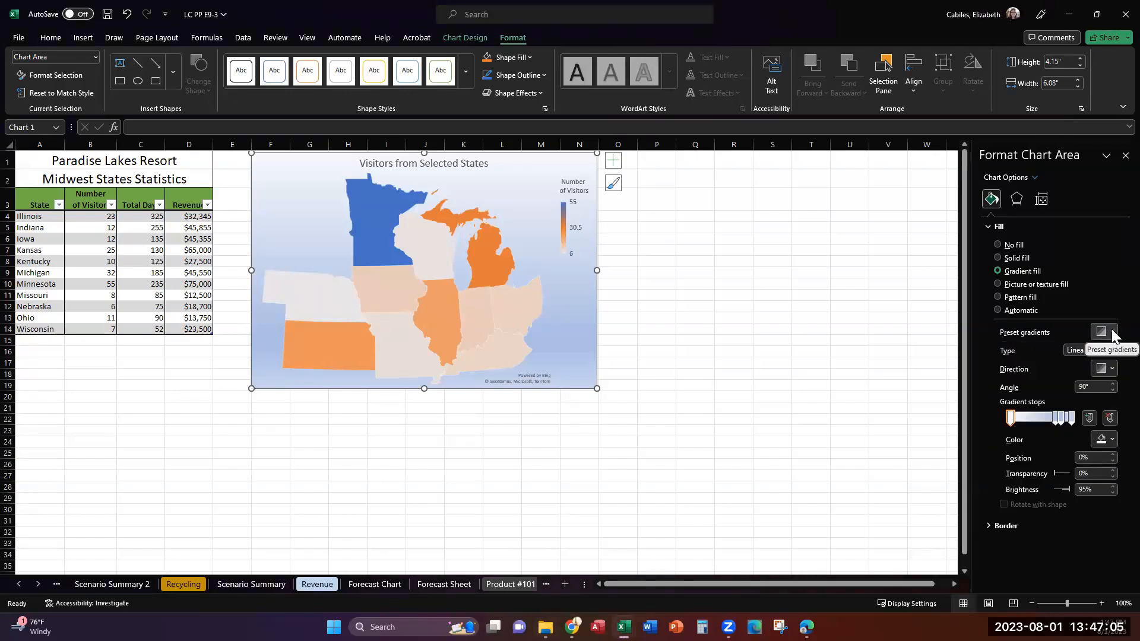
click(1112, 332)
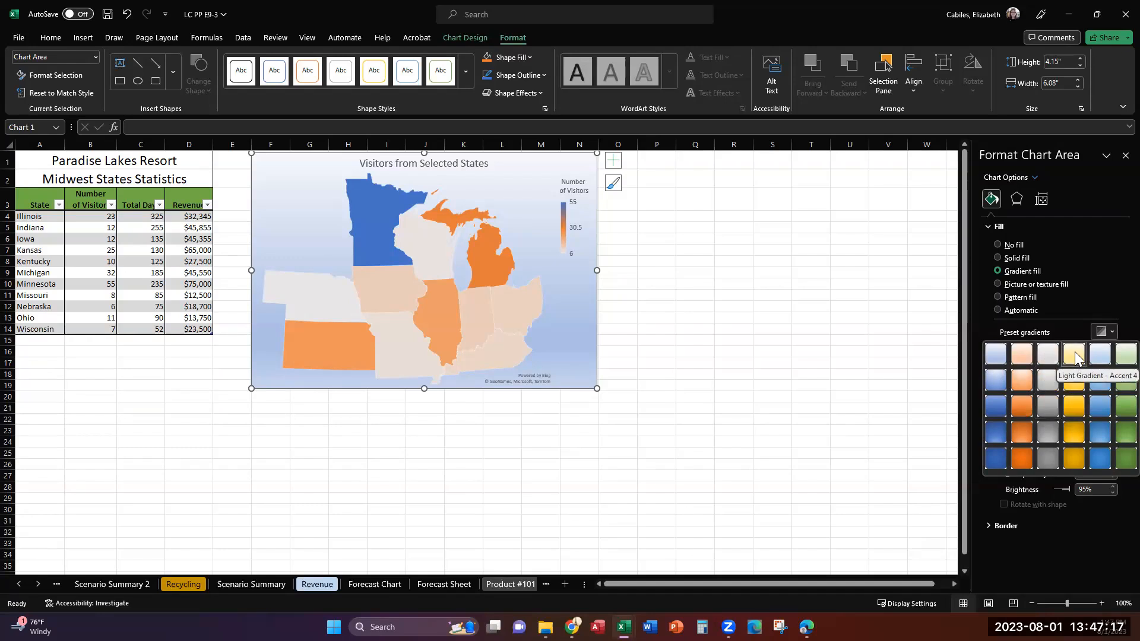
click(1114, 354)
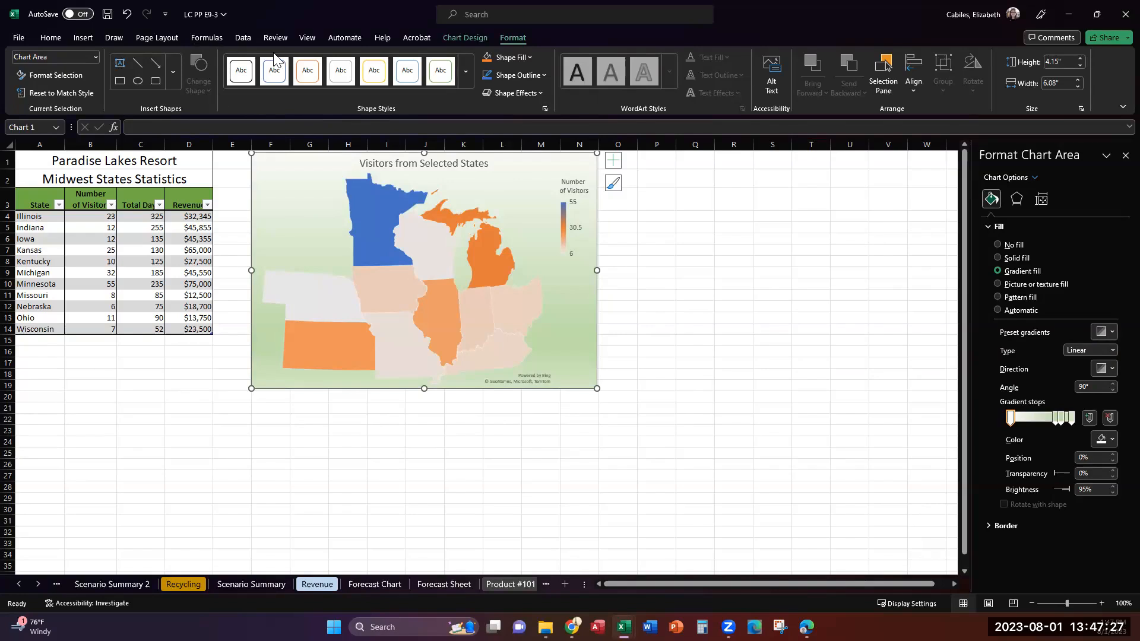
click(274, 70)
key(alt+Tab)
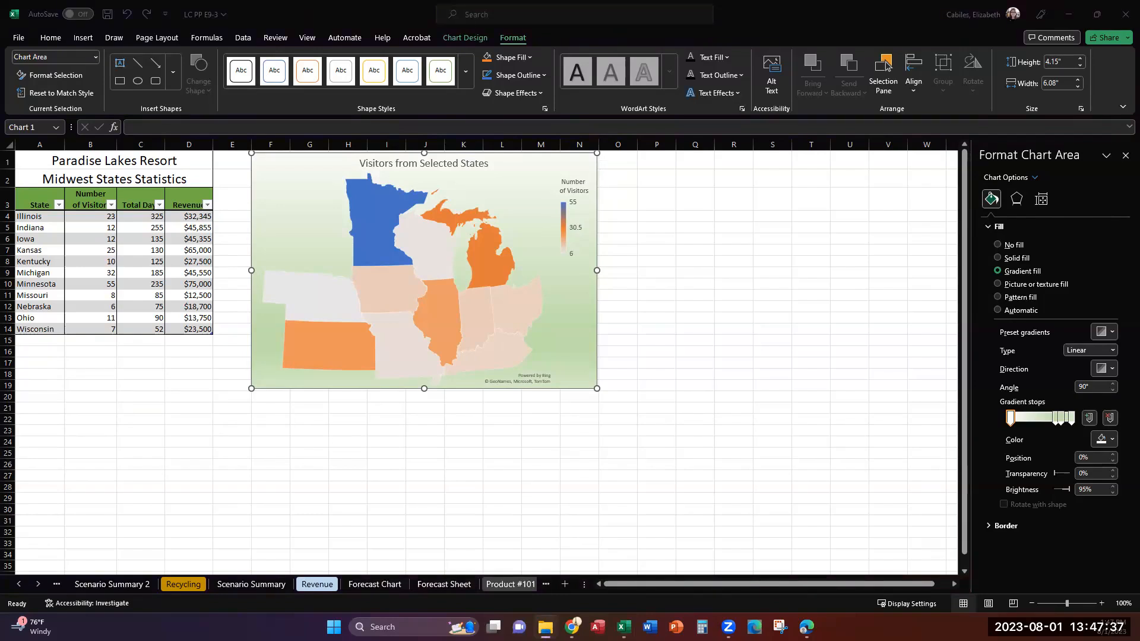